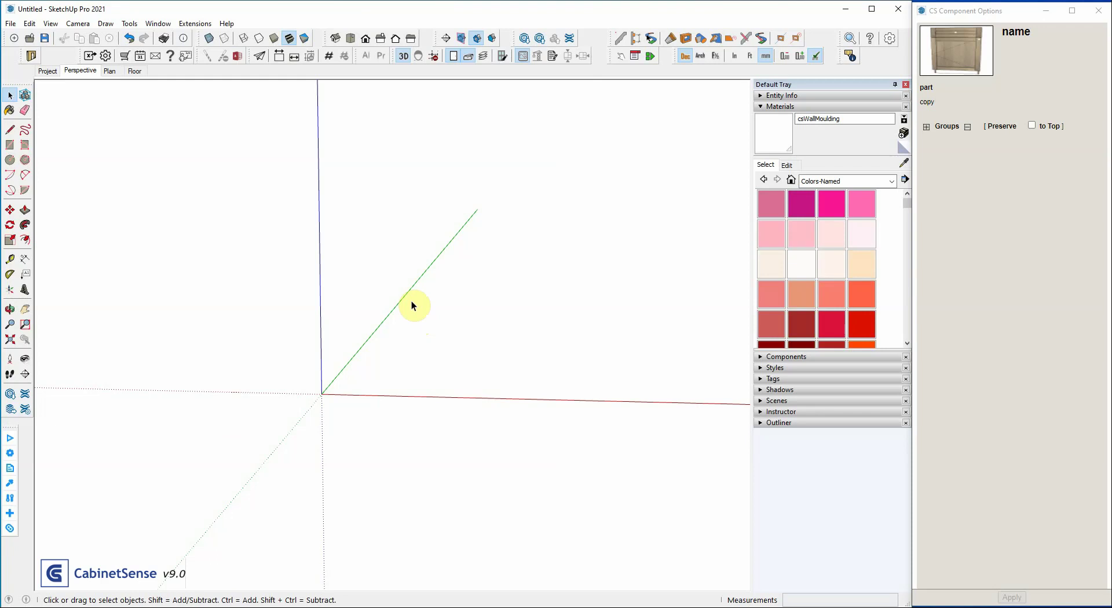
- Import the image colorschart2.jpg and place it flat at the origin, sizing it in the Plan view
click(11, 24)
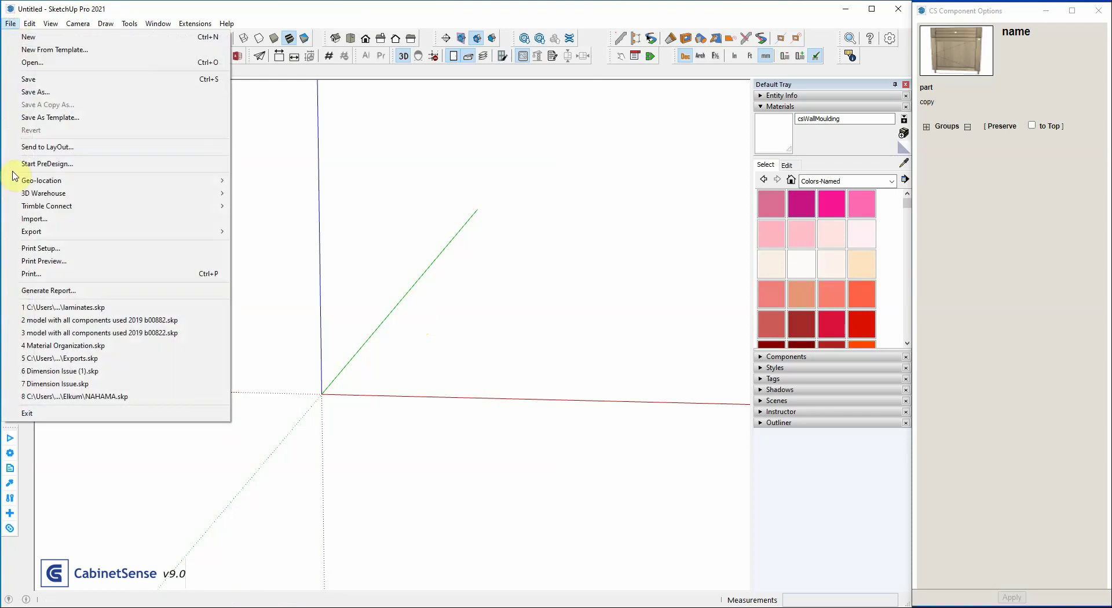
click(23, 218)
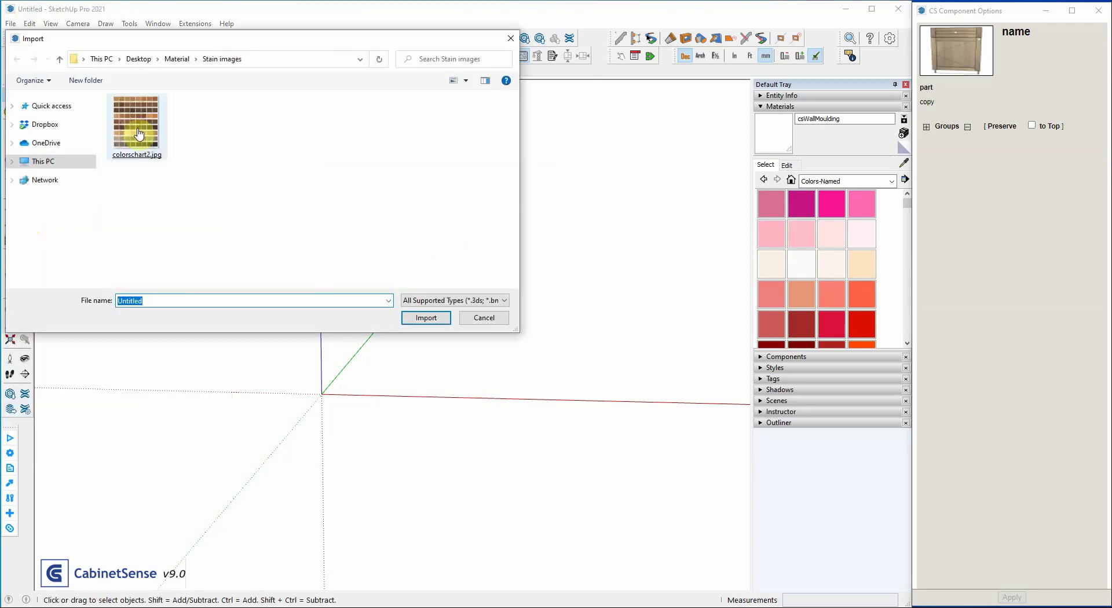
double_click(139, 134)
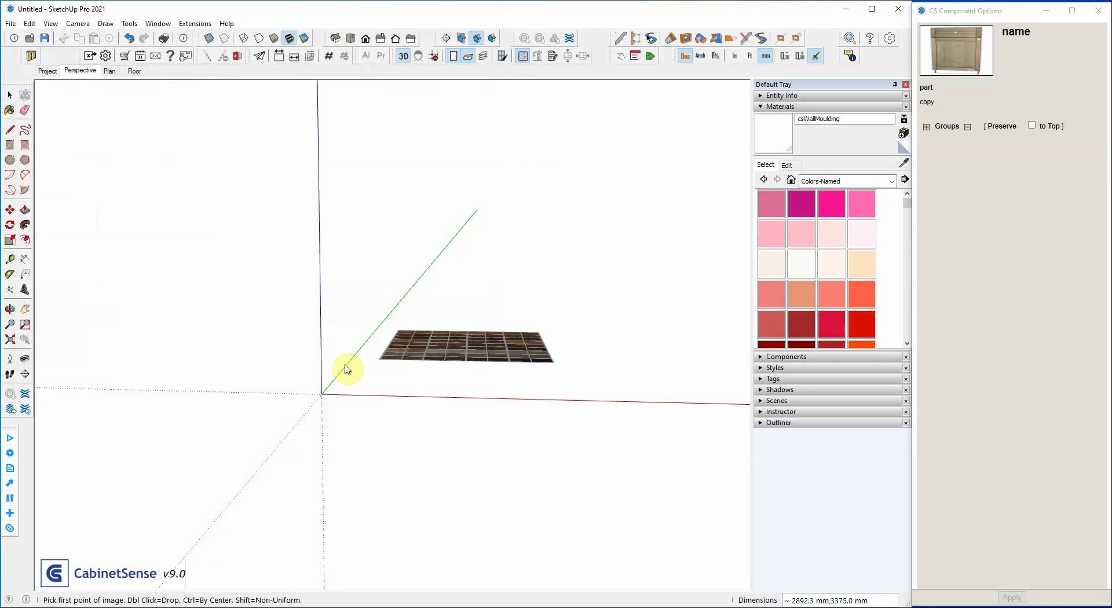
click(322, 394)
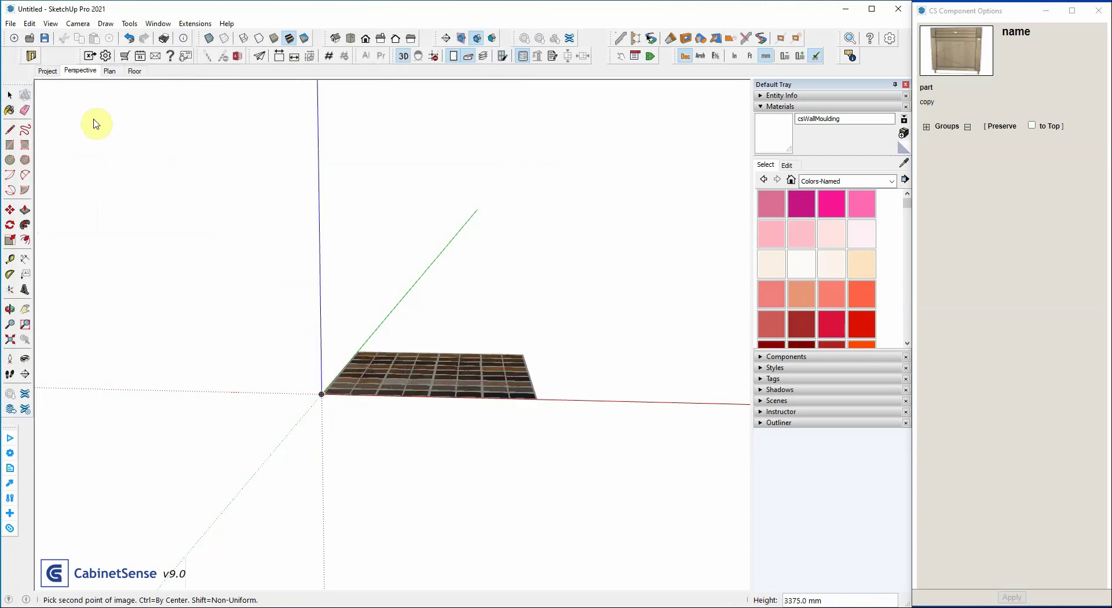
click(109, 71)
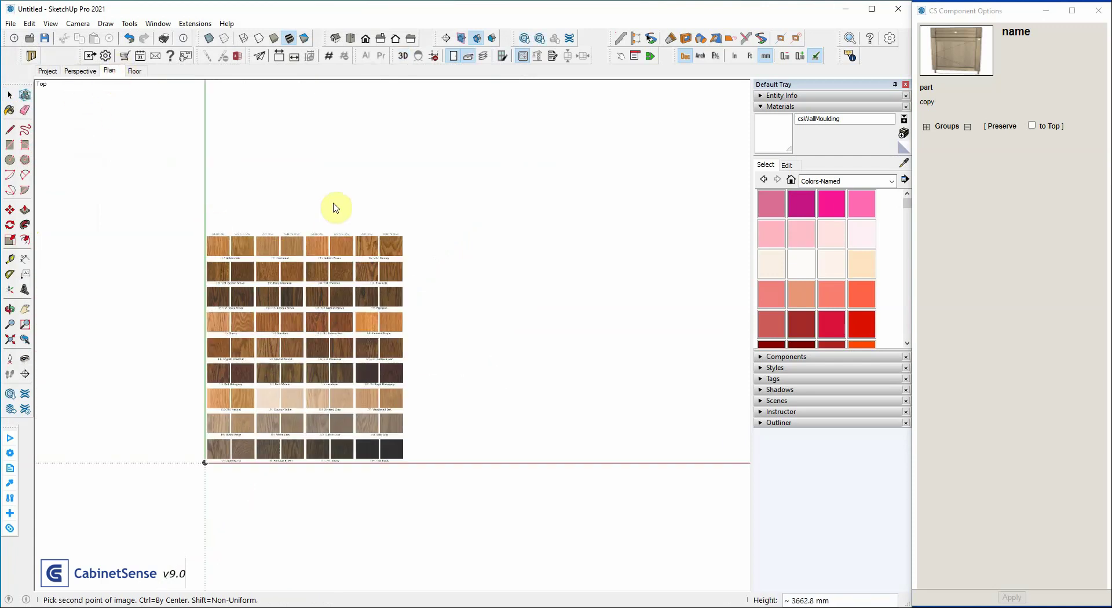
click(438, 191)
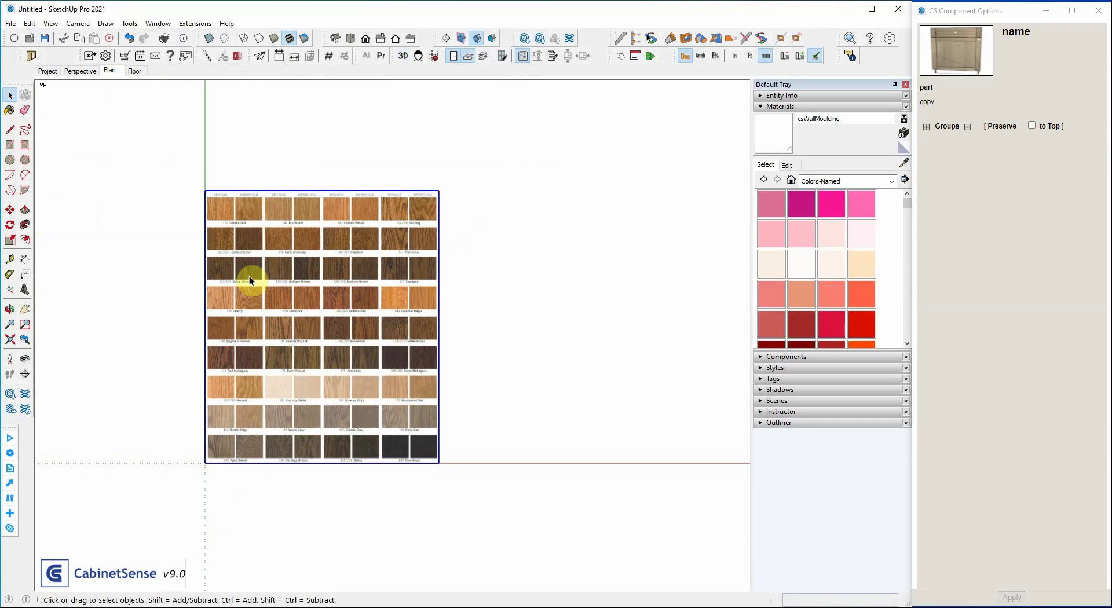
scroll(175, 366, up, 3)
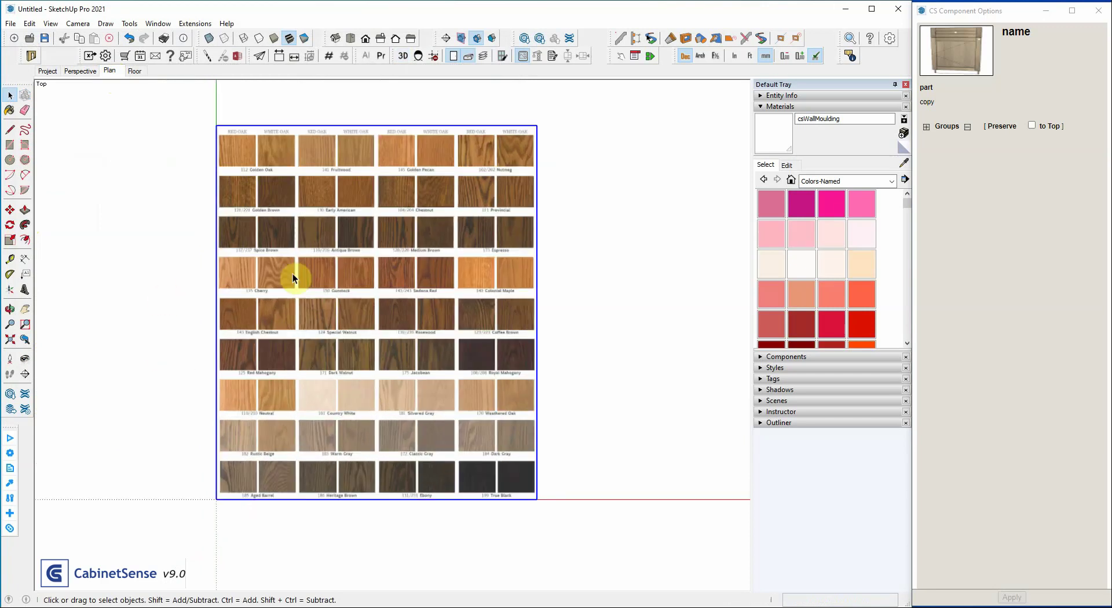
- Create a new material and match its color to the light grain of the red oak Nutmeg swatch on the chart
click(905, 137)
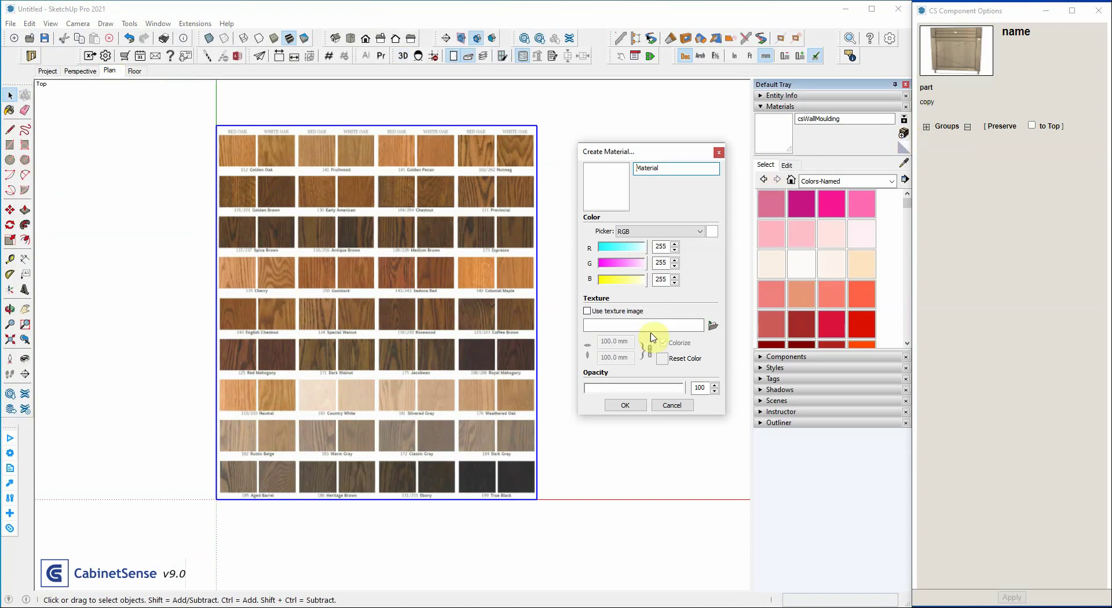
click(626, 405)
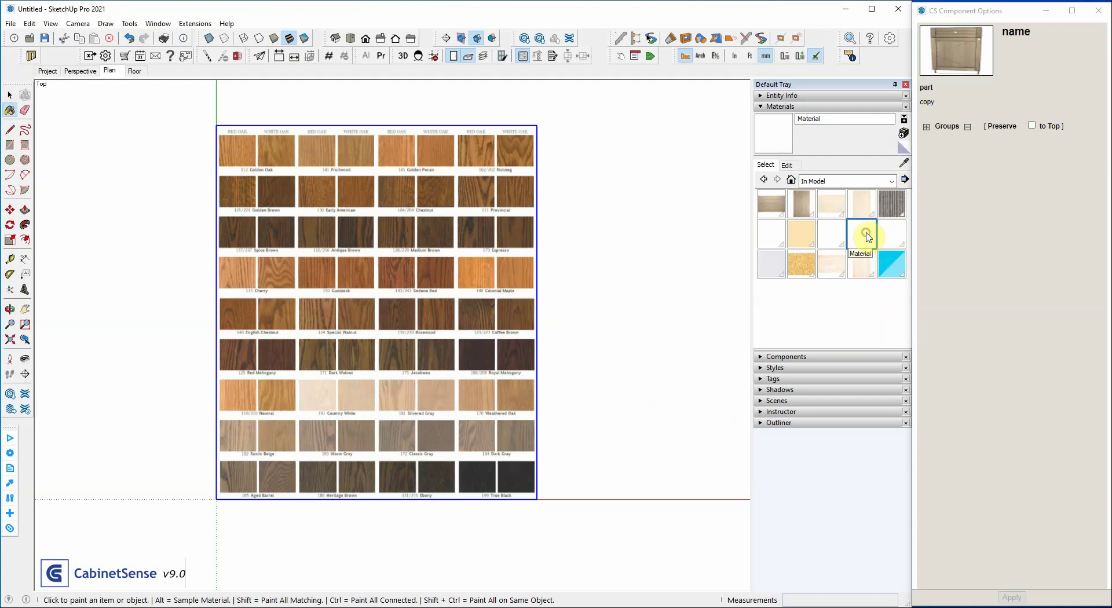
click(790, 165)
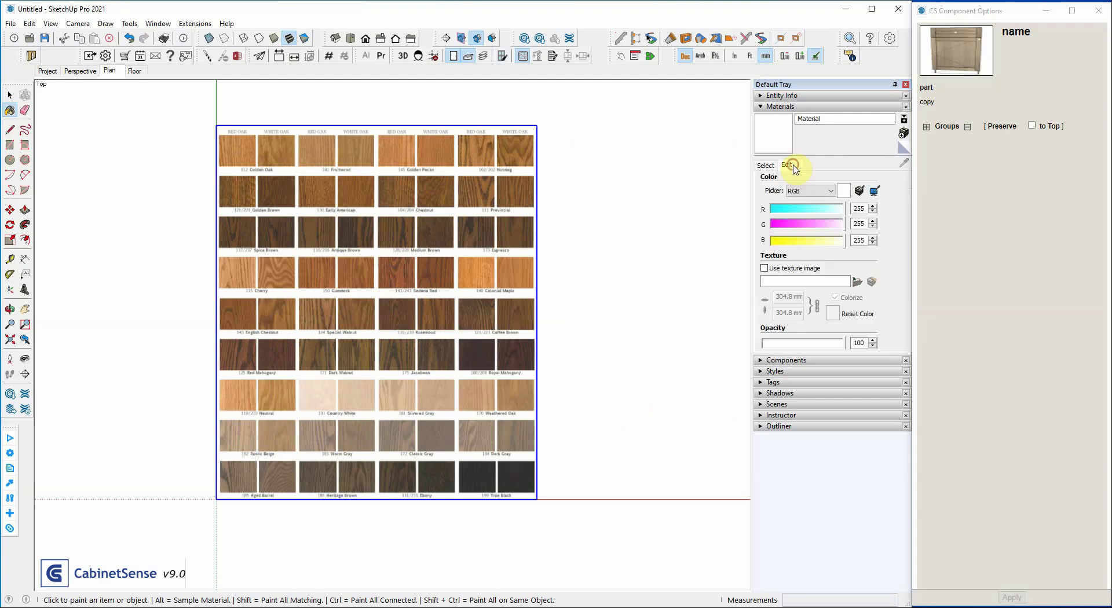
click(875, 194)
scroll(527, 140, up, 3)
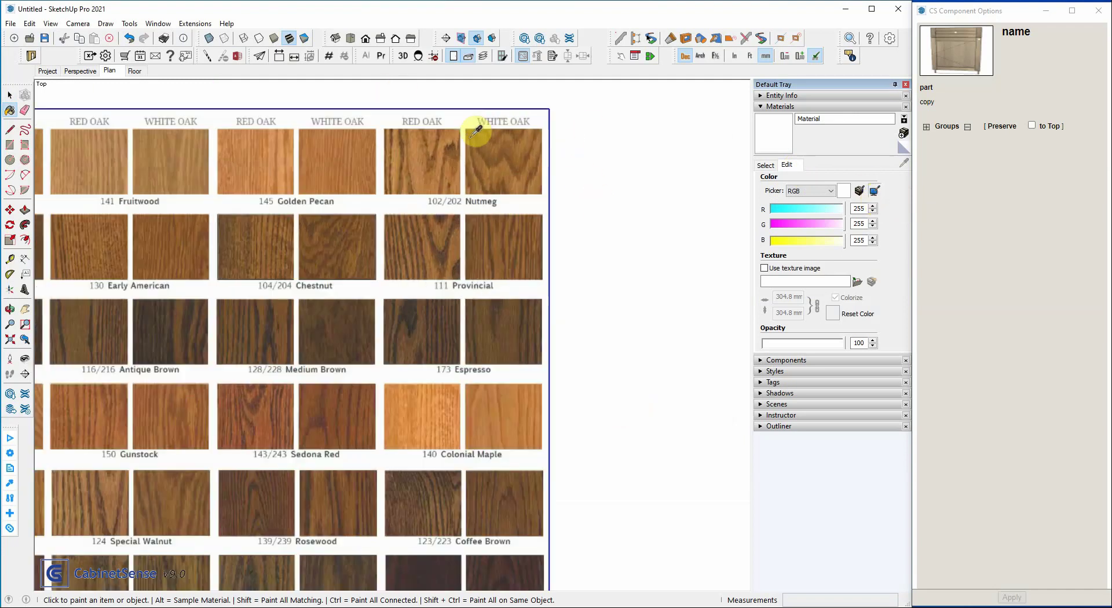
scroll(478, 130, up, 2)
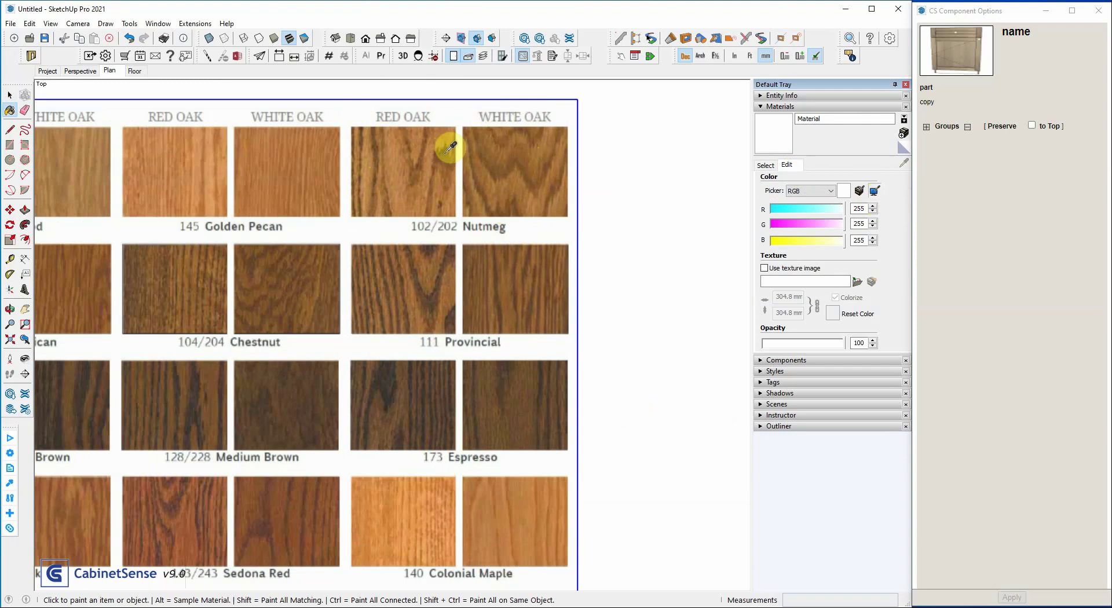
alt+click(381, 143)
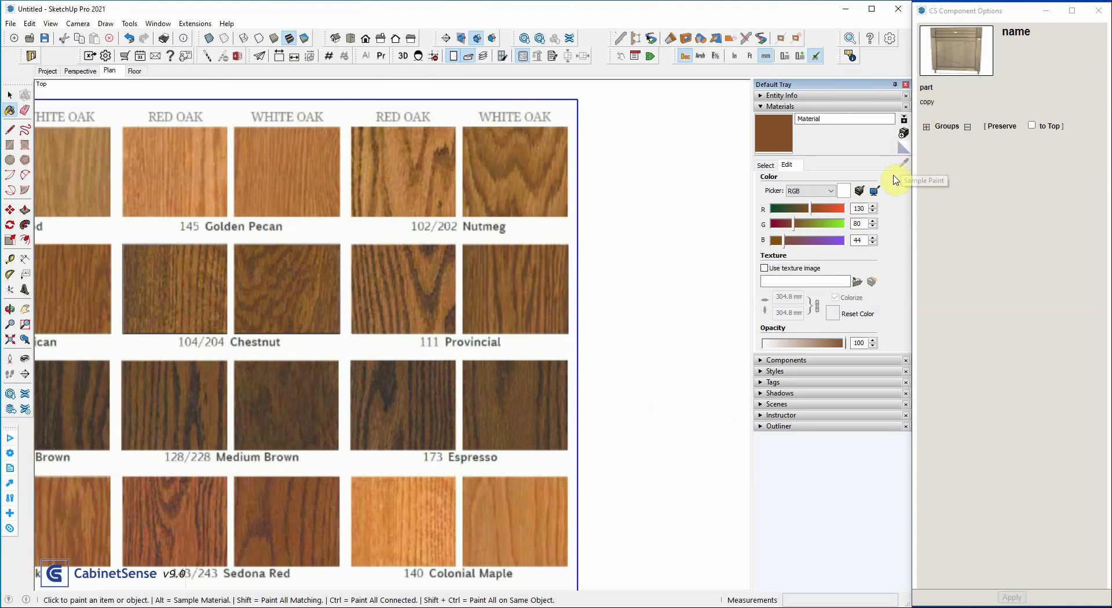
click(875, 191)
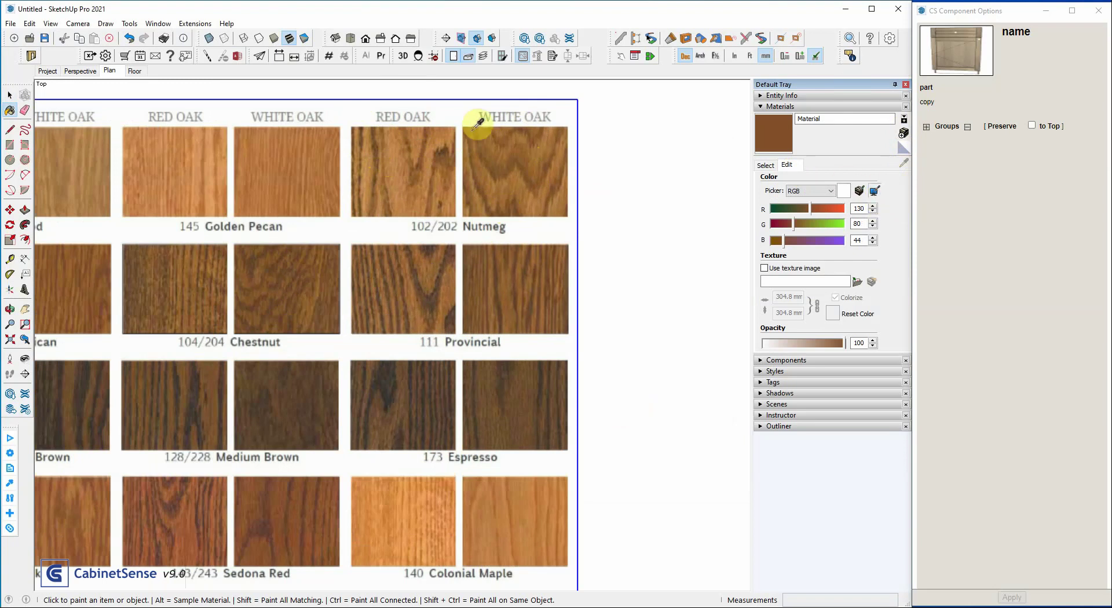
click(396, 169)
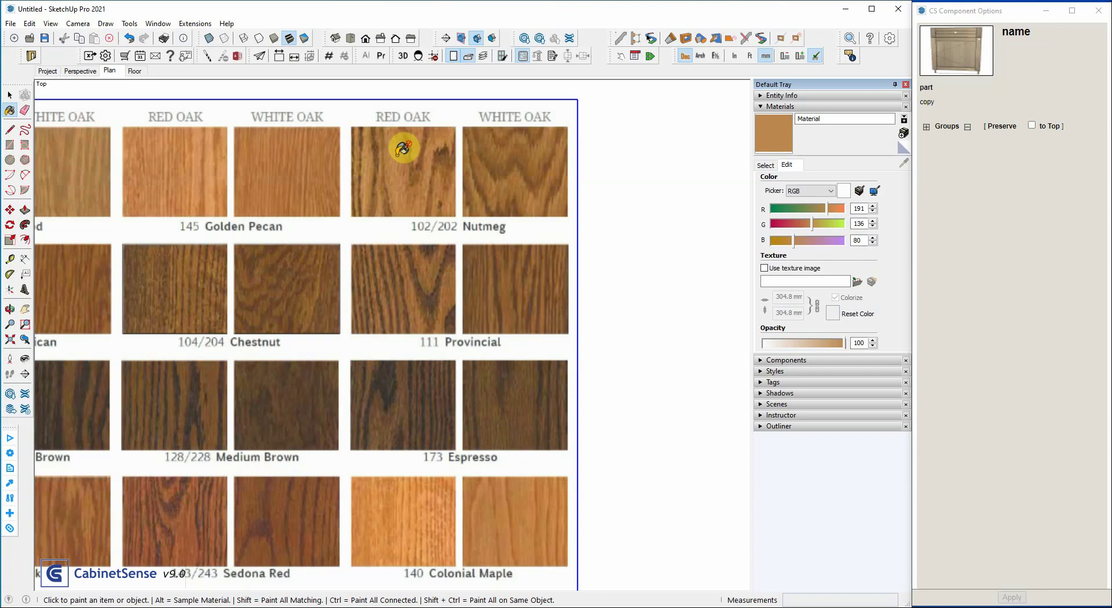
- Rename the material to Nutmeg and save it as Nutmeg.skm in a new Custom Stains folder inside Stain images
click(833, 118)
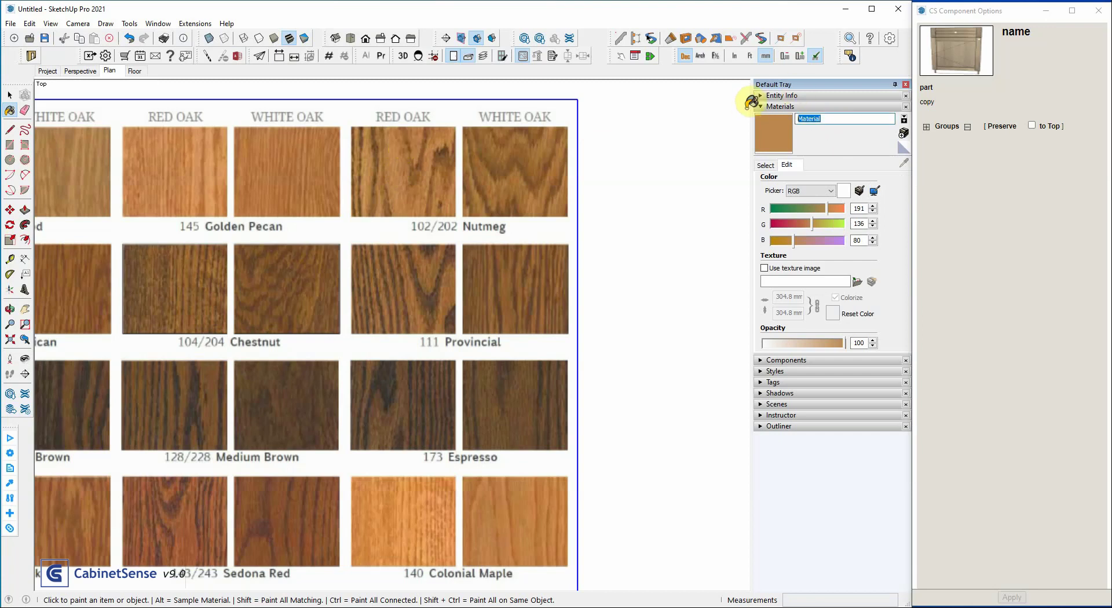
text(Nutmeg)
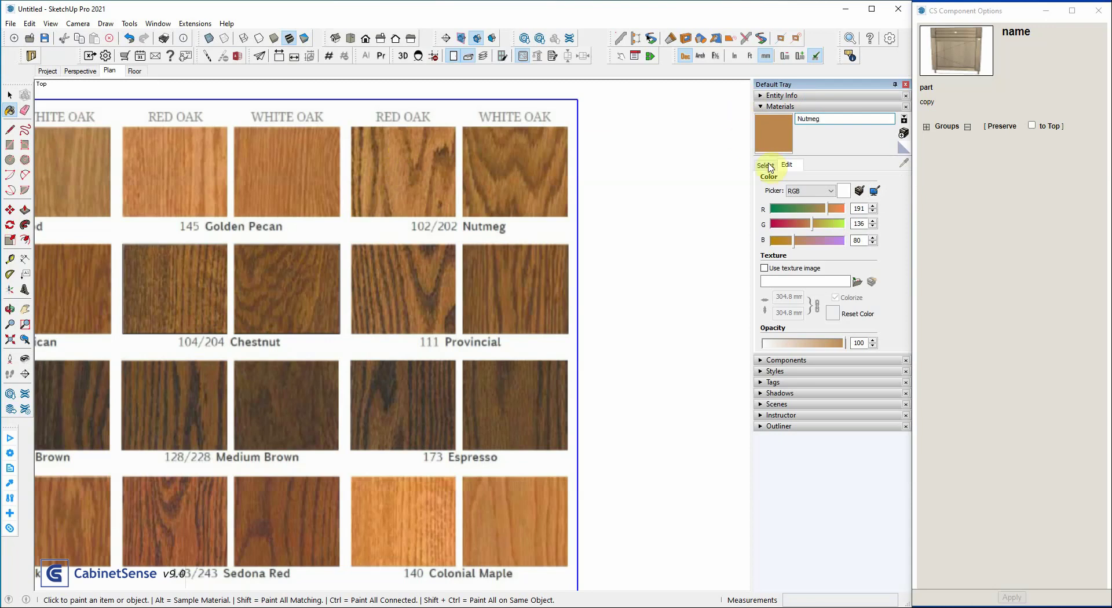
click(765, 166)
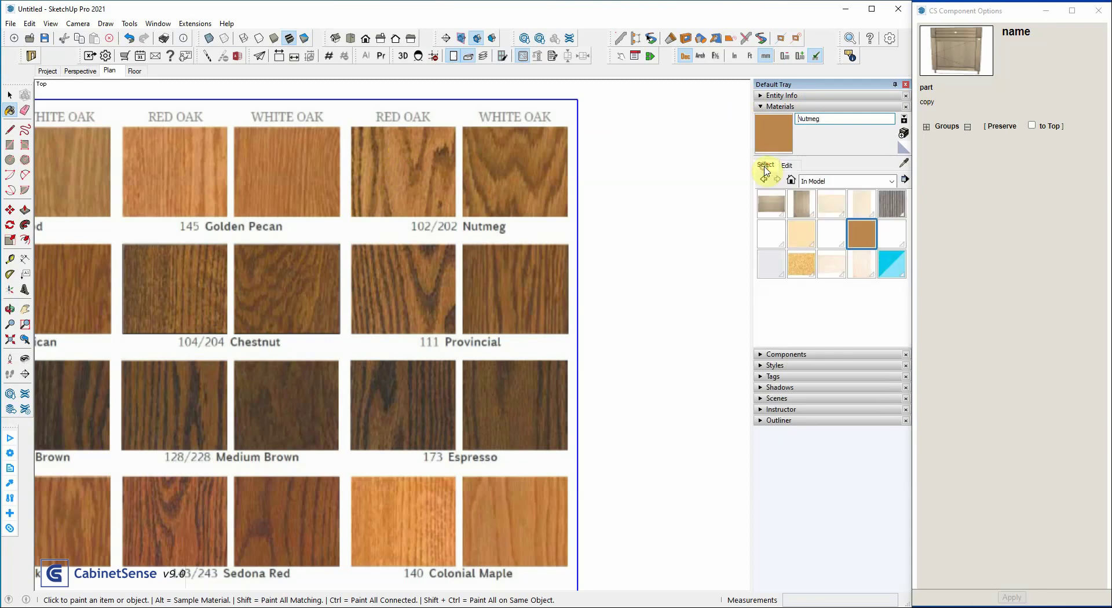
right_click(858, 233)
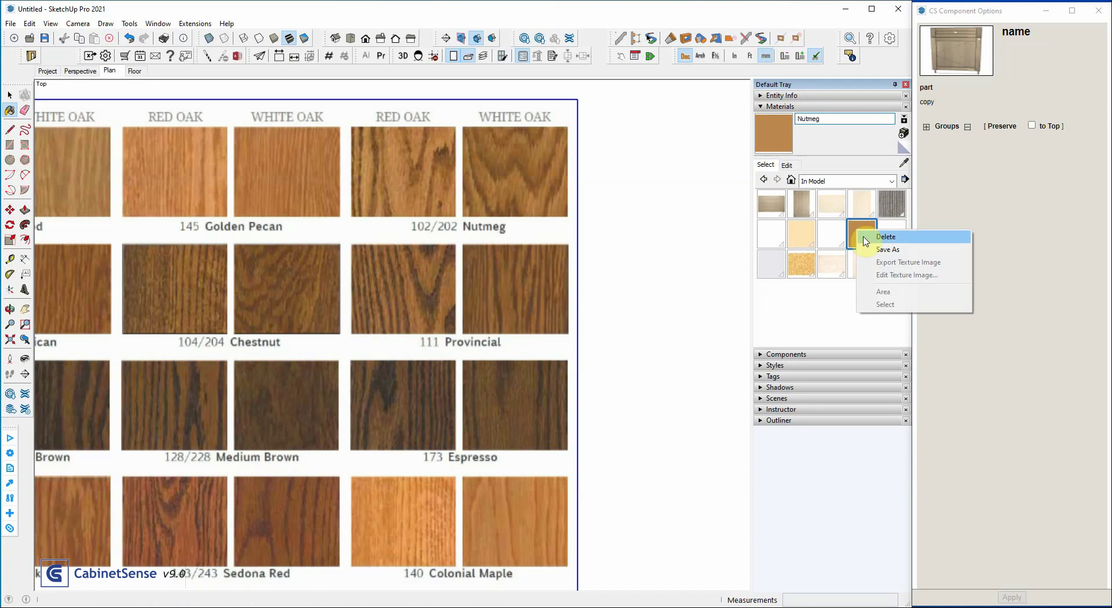
click(869, 246)
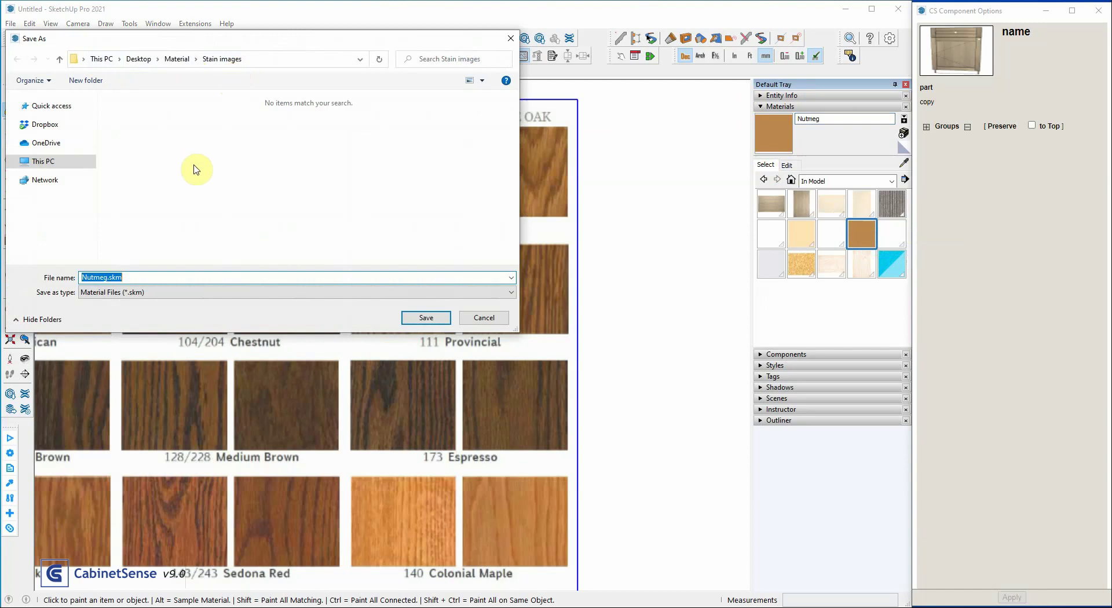
click(76, 80)
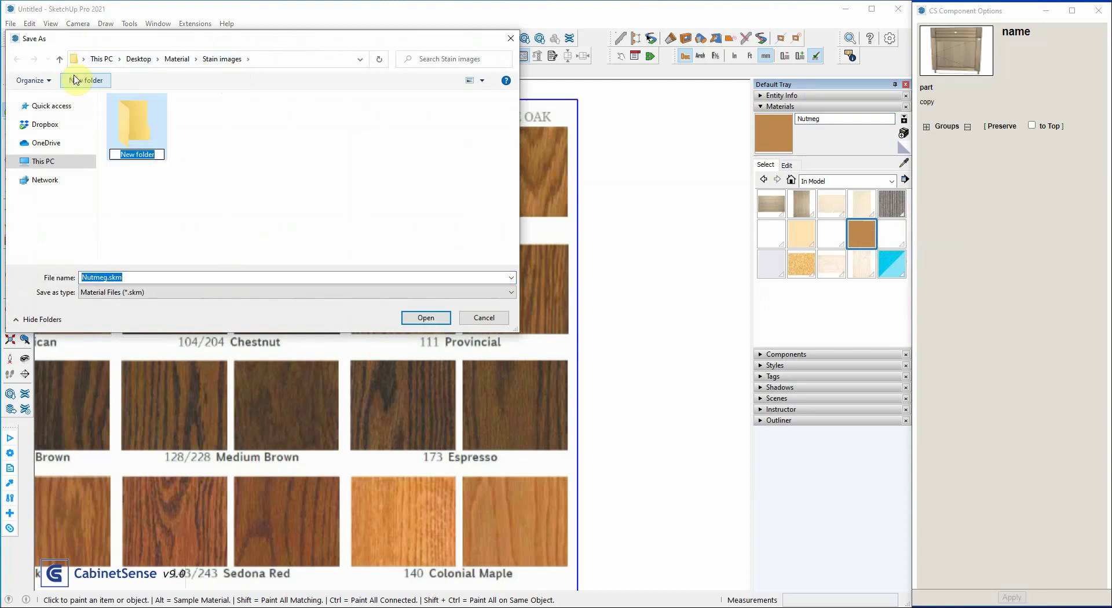
text(Custom Stains)
key(Return)
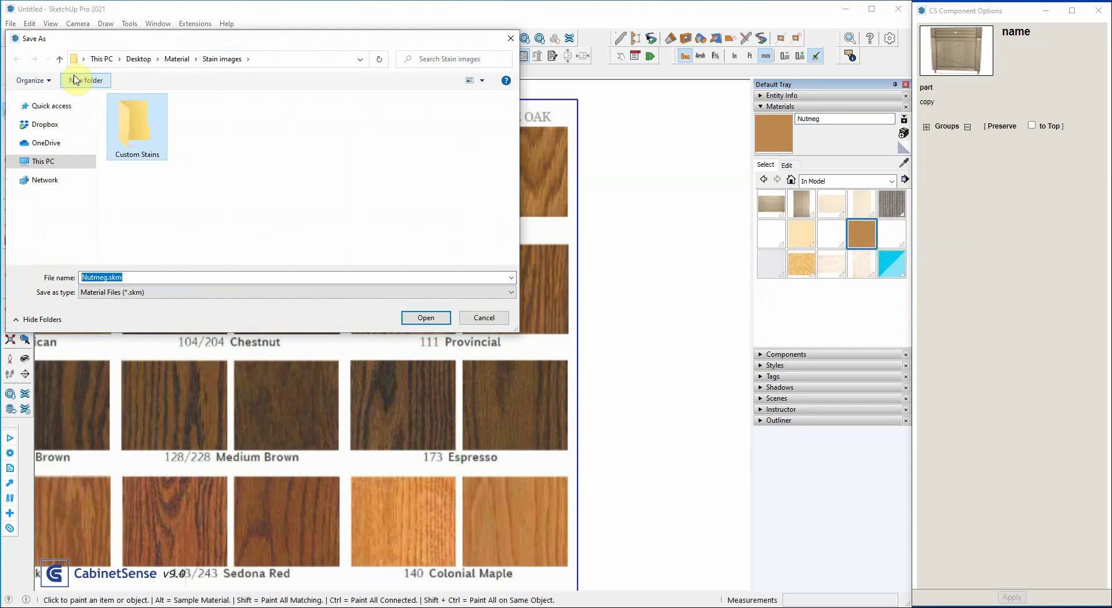
double_click(133, 125)
click(424, 318)
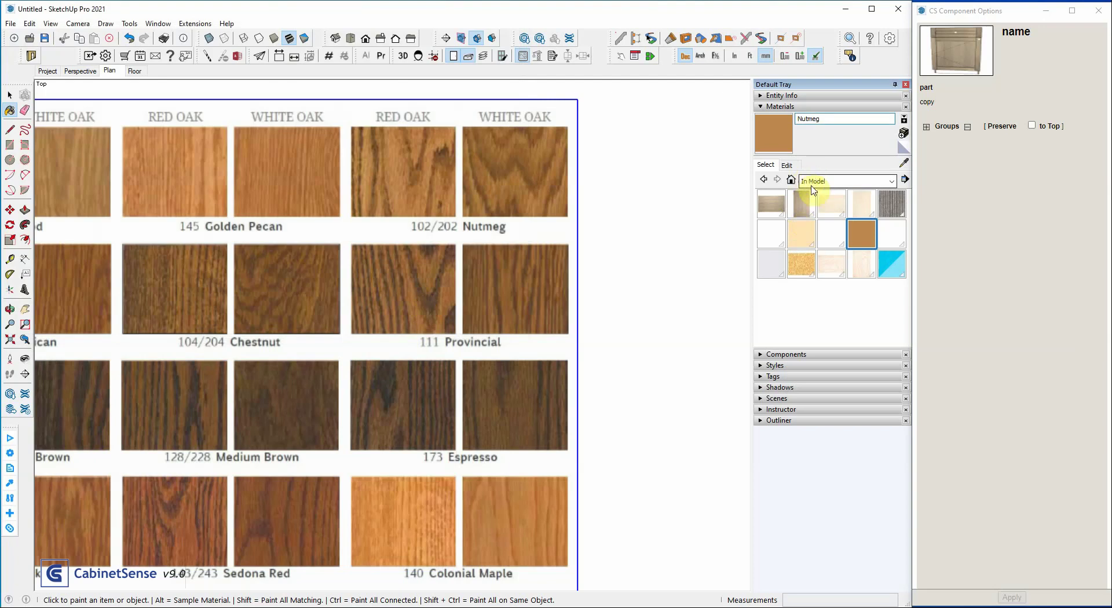
- Match the Nutmeg material's color to the red oak Colonial Maple swatch and rename the material Colonial Maple
click(787, 165)
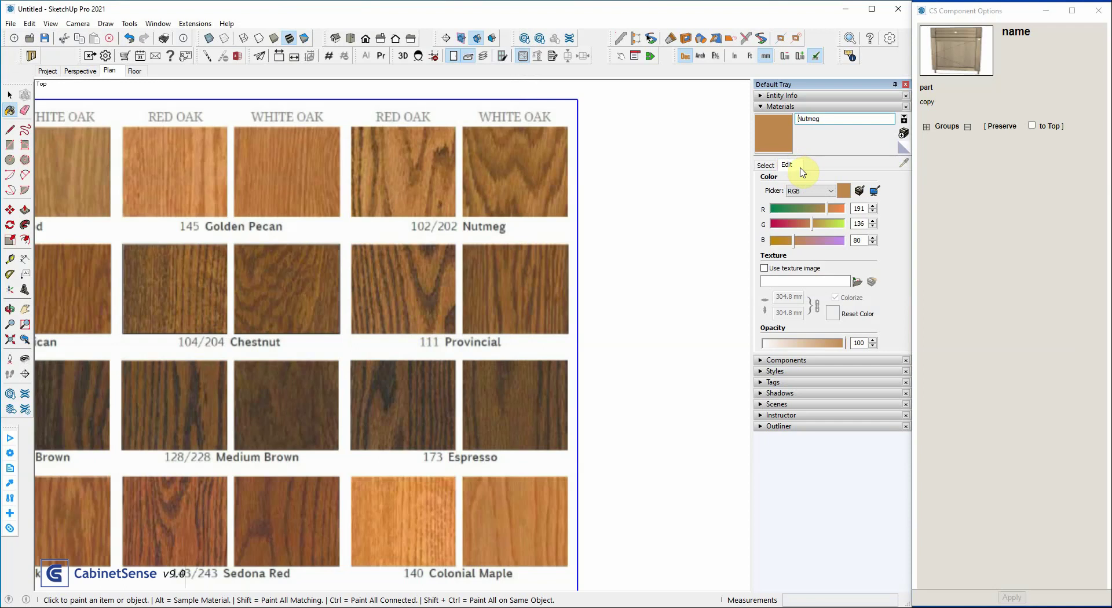
click(876, 188)
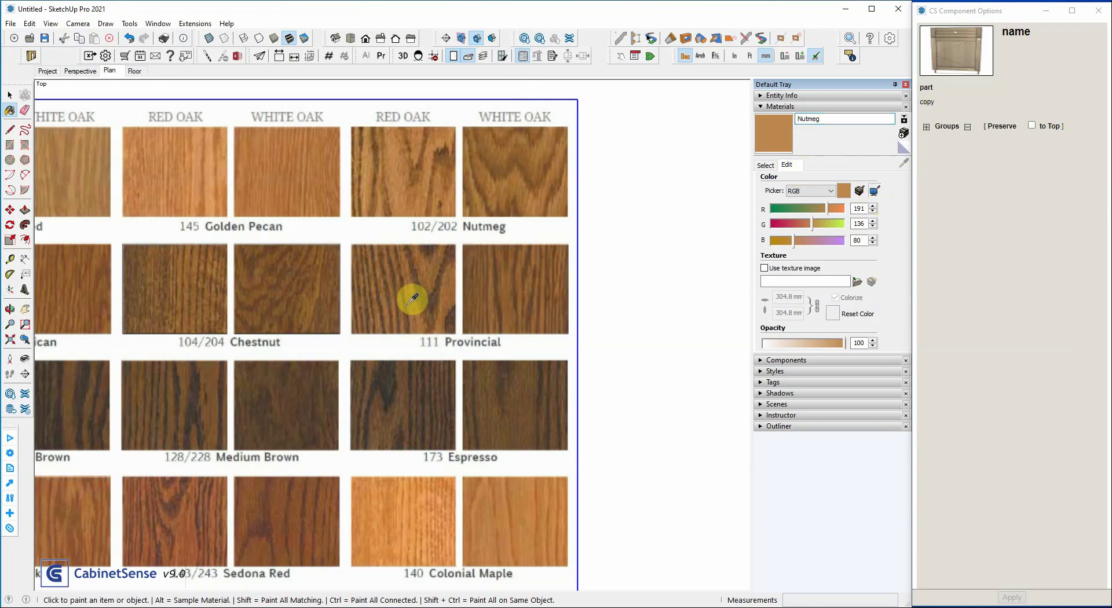
scroll(425, 246, down, 2)
scroll(400, 512, up, 5)
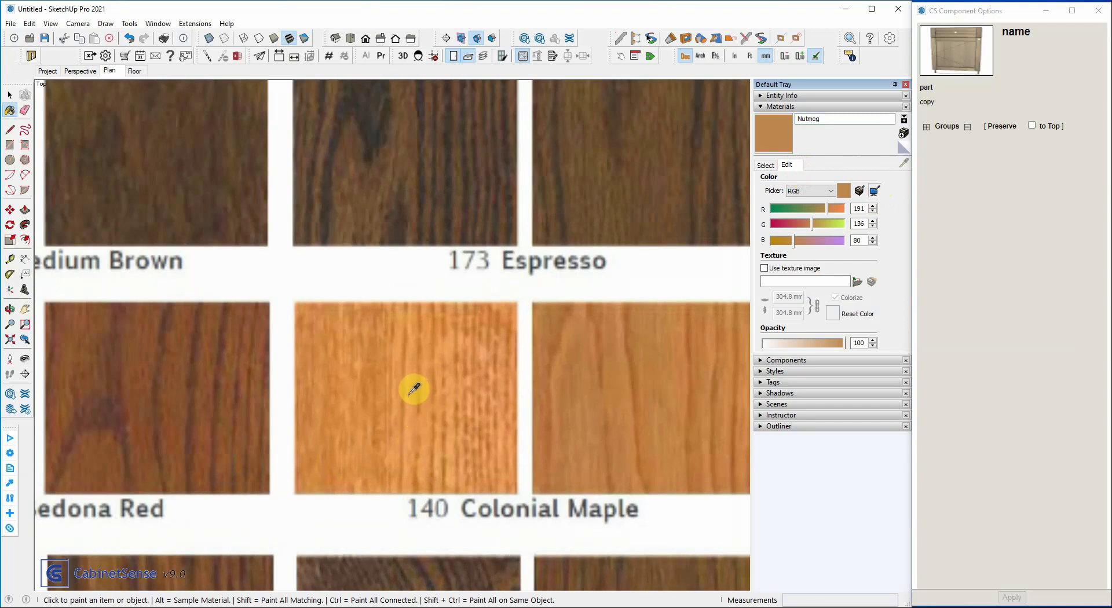
click(416, 381)
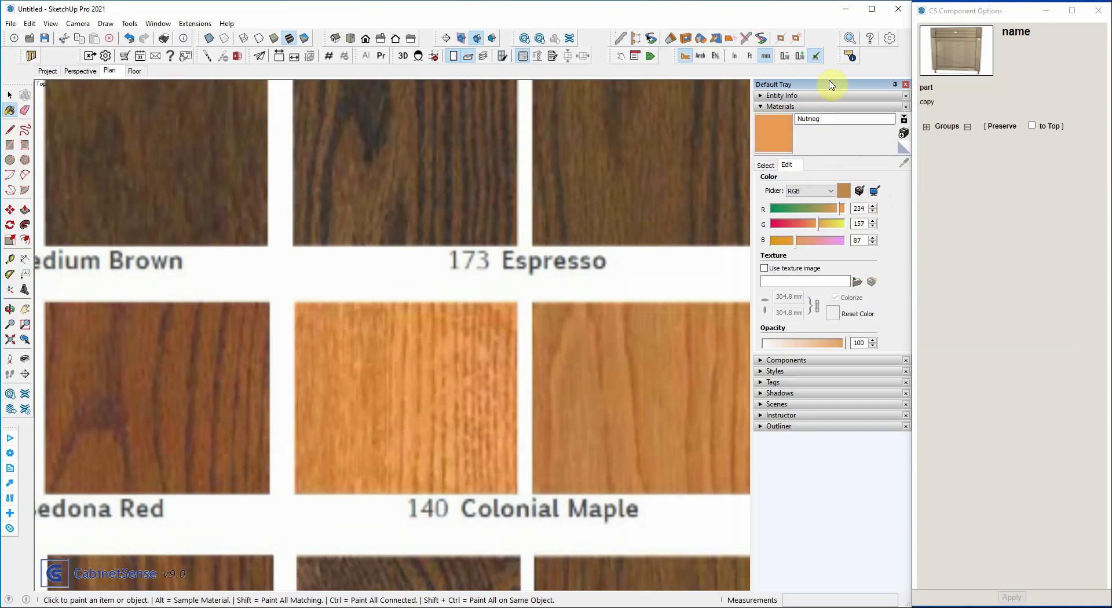
click(824, 118)
text(Colonial Maple)
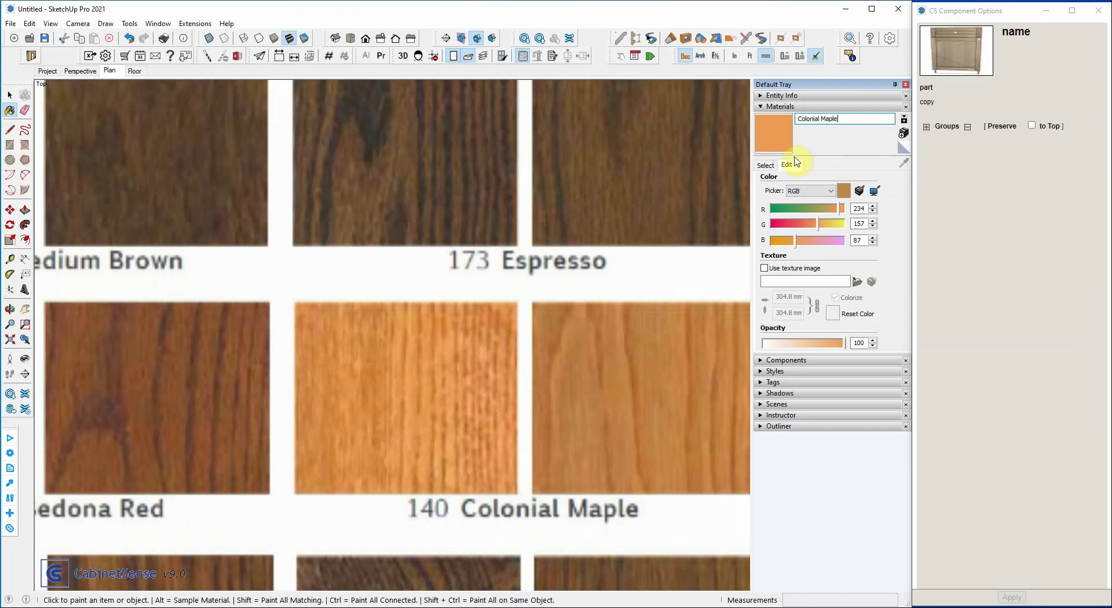
- Save the recolored material as Colonial Maple.skm in the Custom Stains folder
click(765, 165)
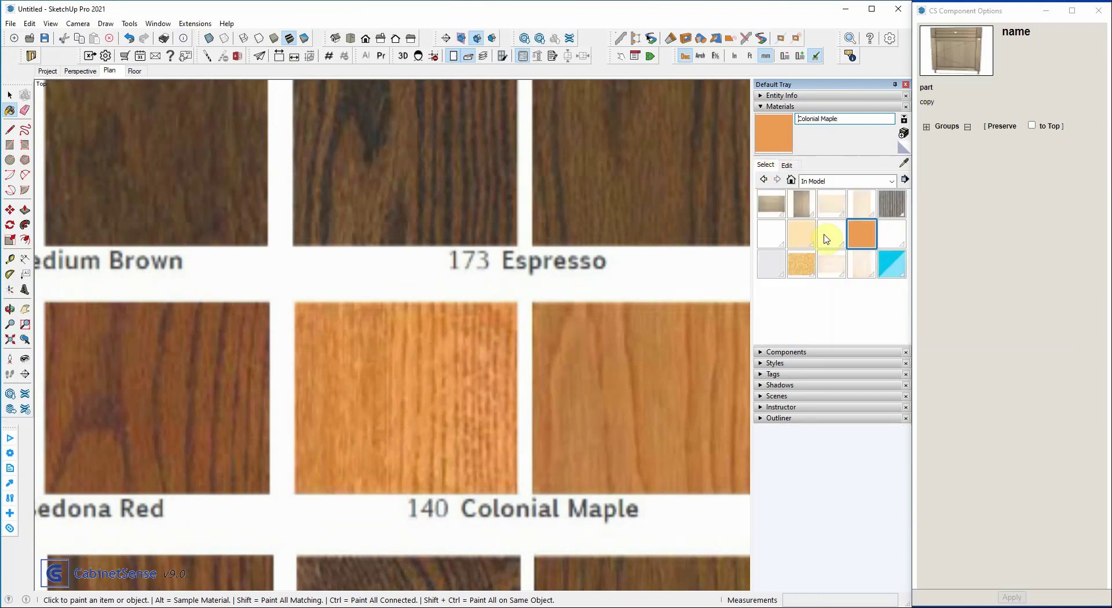
right_click(861, 238)
click(892, 258)
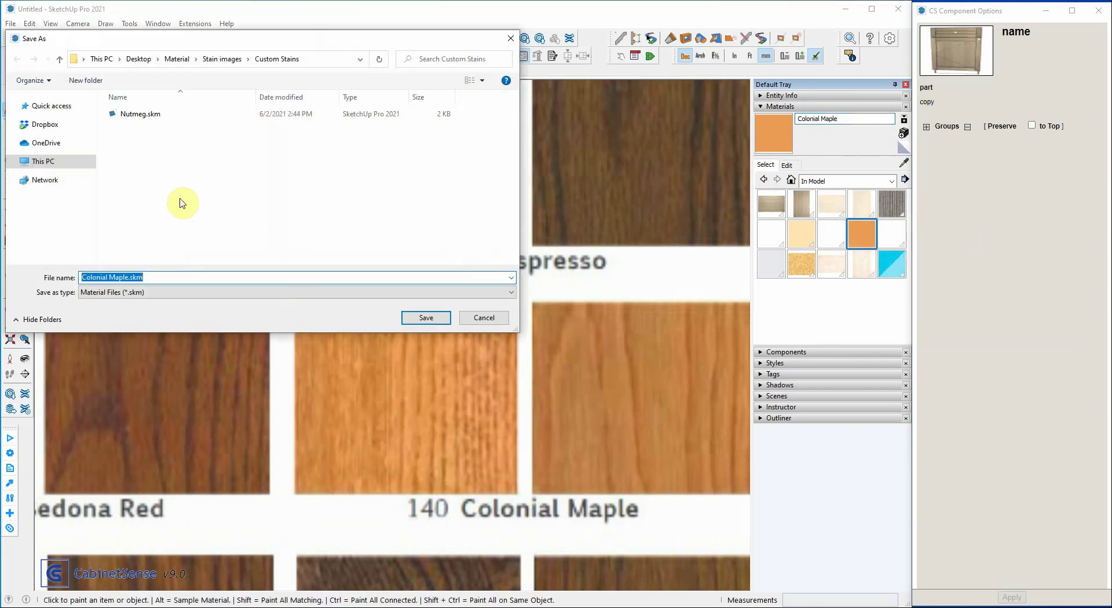
click(415, 318)
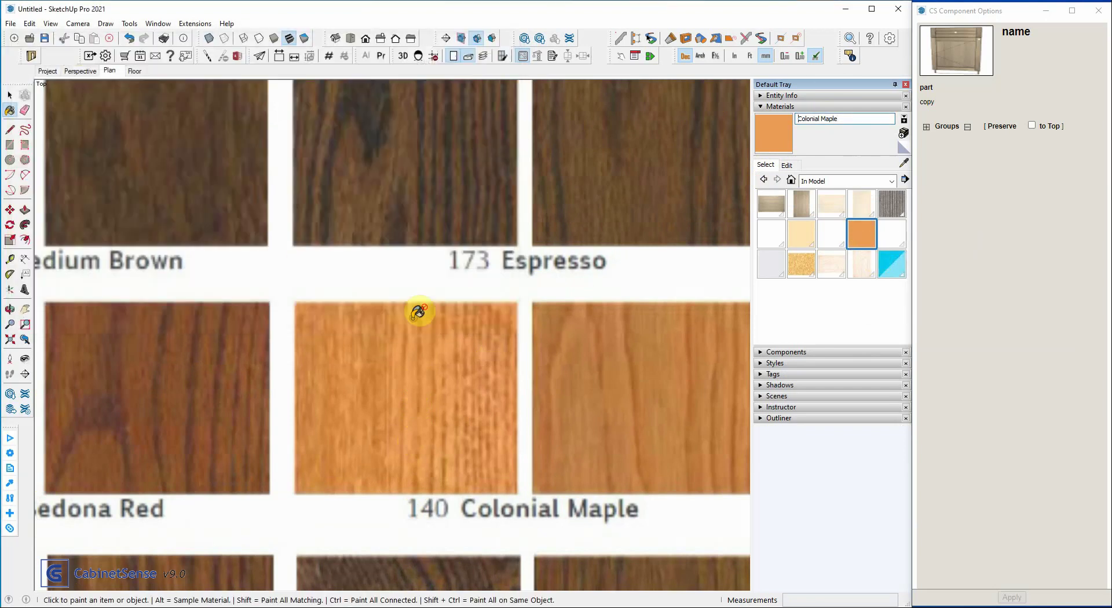
scroll(454, 226, down, 8)
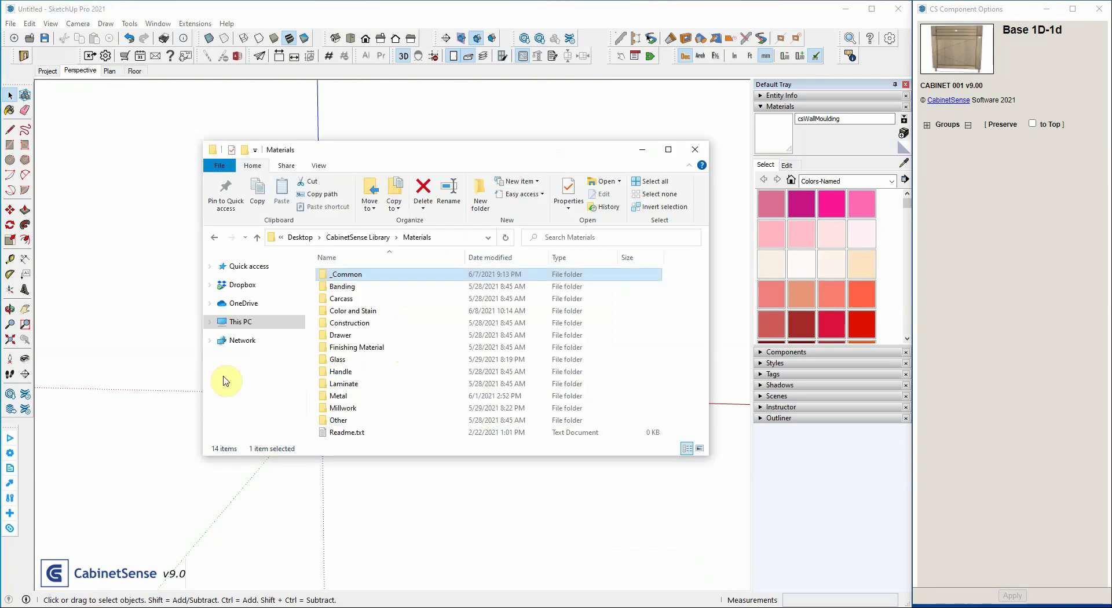
- In File Explorer, open the Minwax folder within the CabinetSense library's _Common materials and look through its stain files
double_click(345, 276)
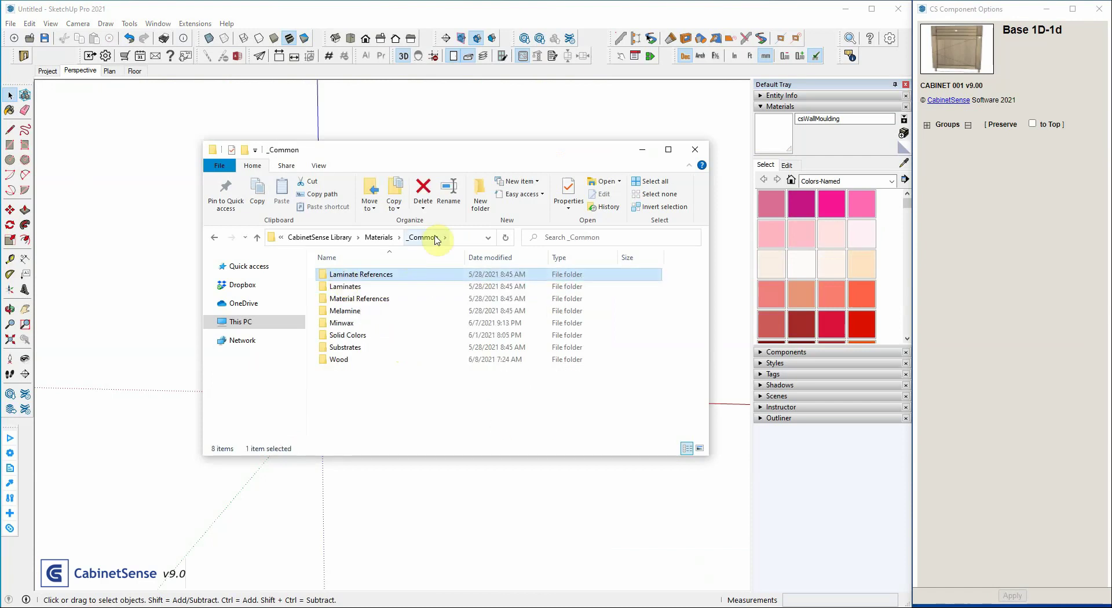
click(346, 325)
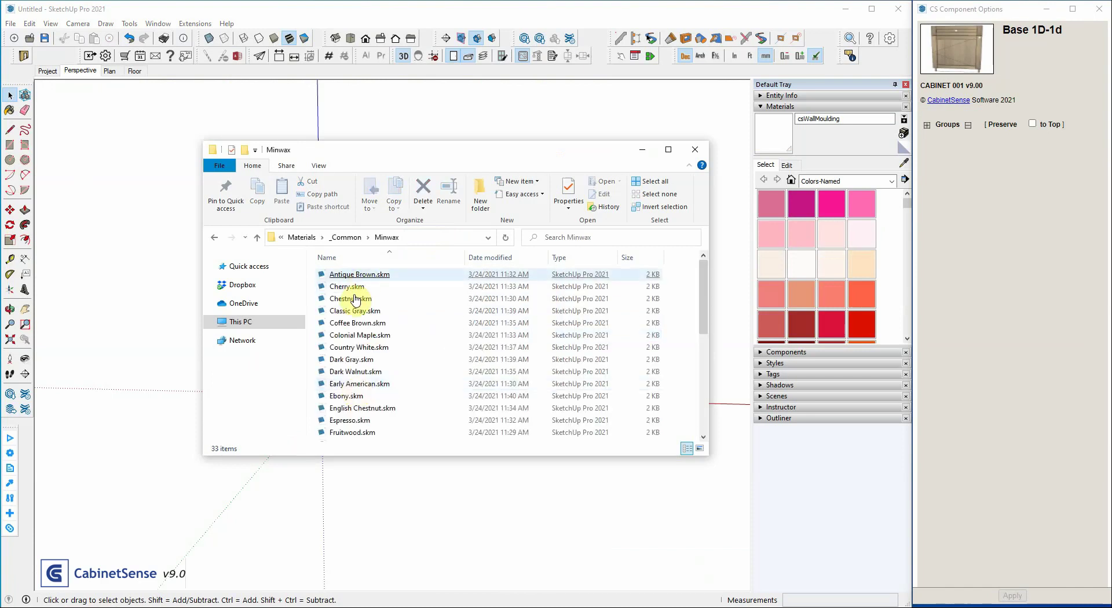
scroll(346, 360, down, 3)
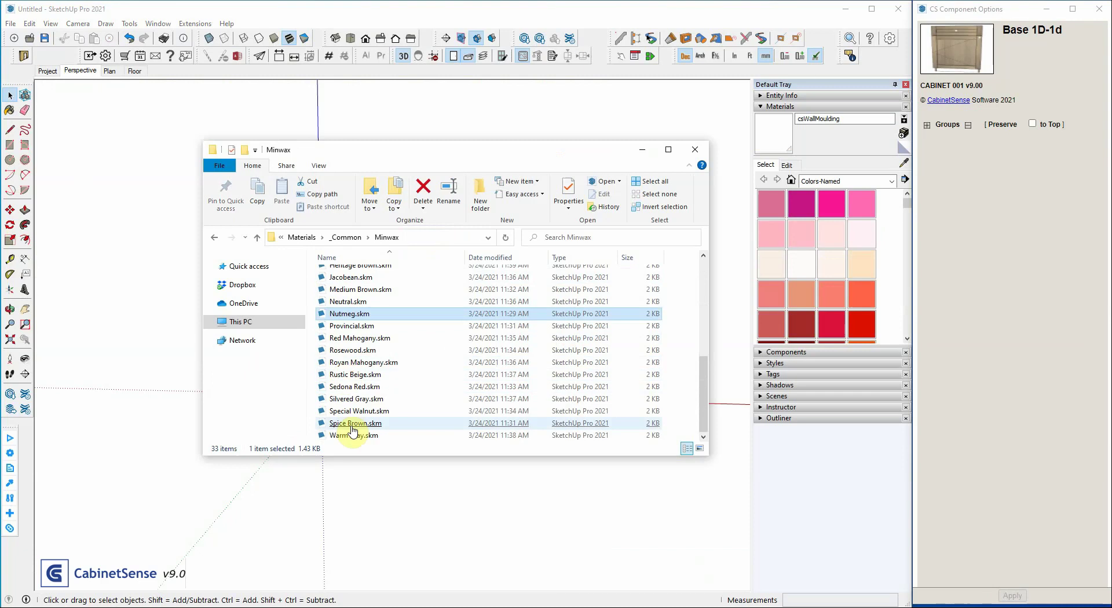
- Copy the Minwax folder in the CabinetSense library's Materials\_Common folder
scroll(359, 391, up, 3)
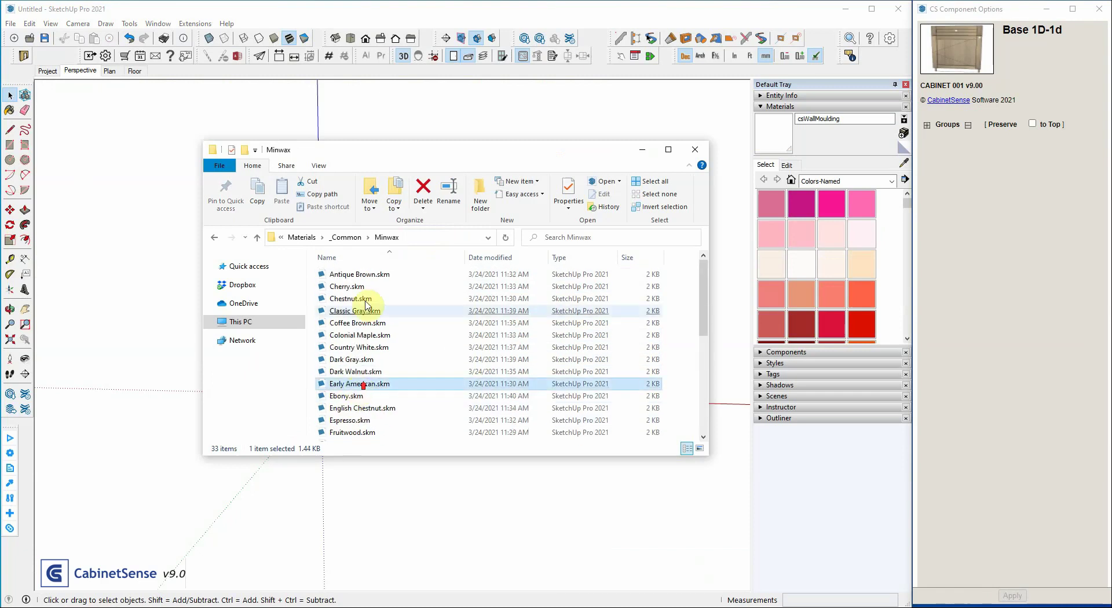
click(349, 237)
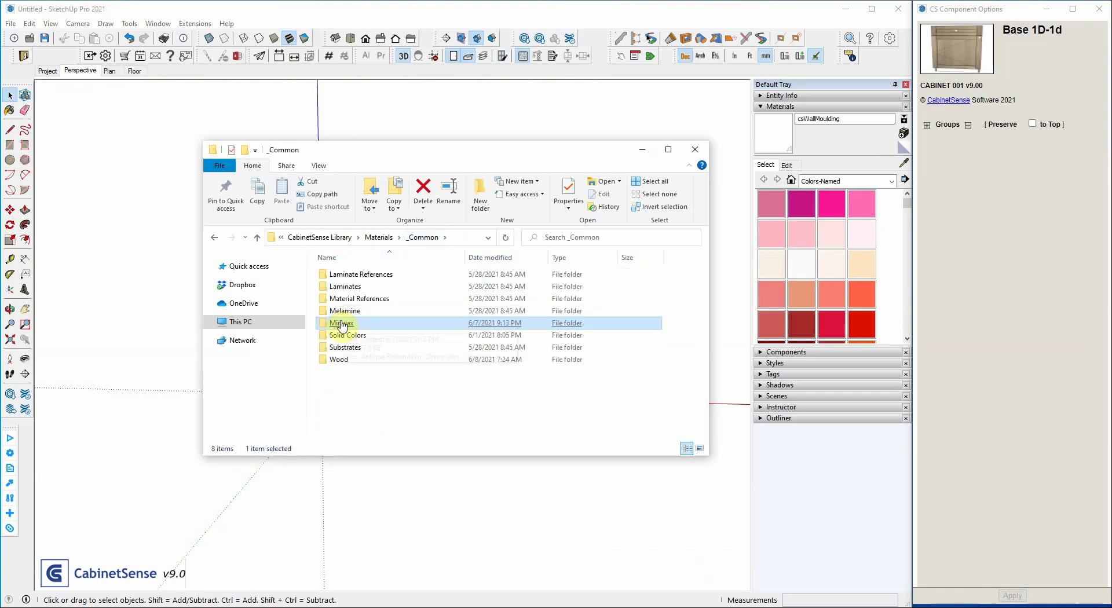
right_click(342, 324)
click(369, 532)
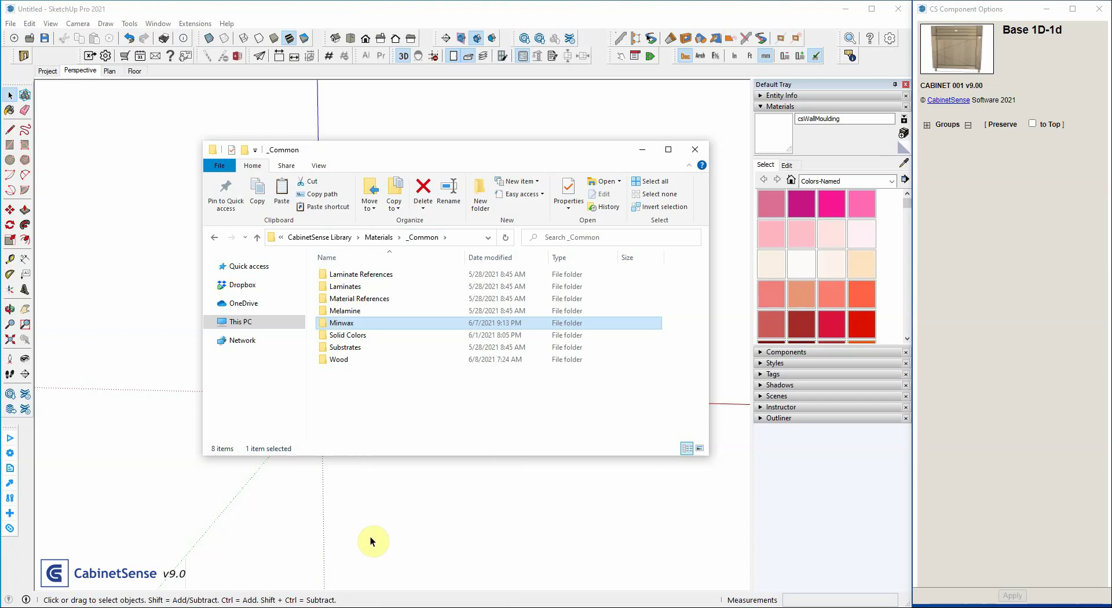
- Paste a shortcut to the copied Minwax folder into the library's Color and Stain folder and return to the Materials folder
click(379, 238)
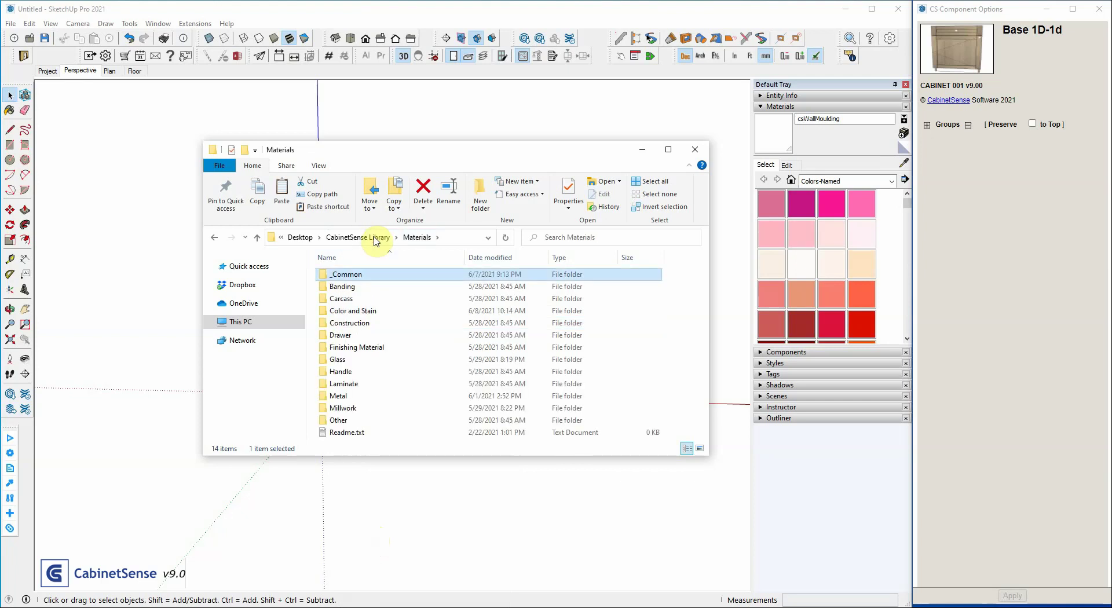
click(353, 313)
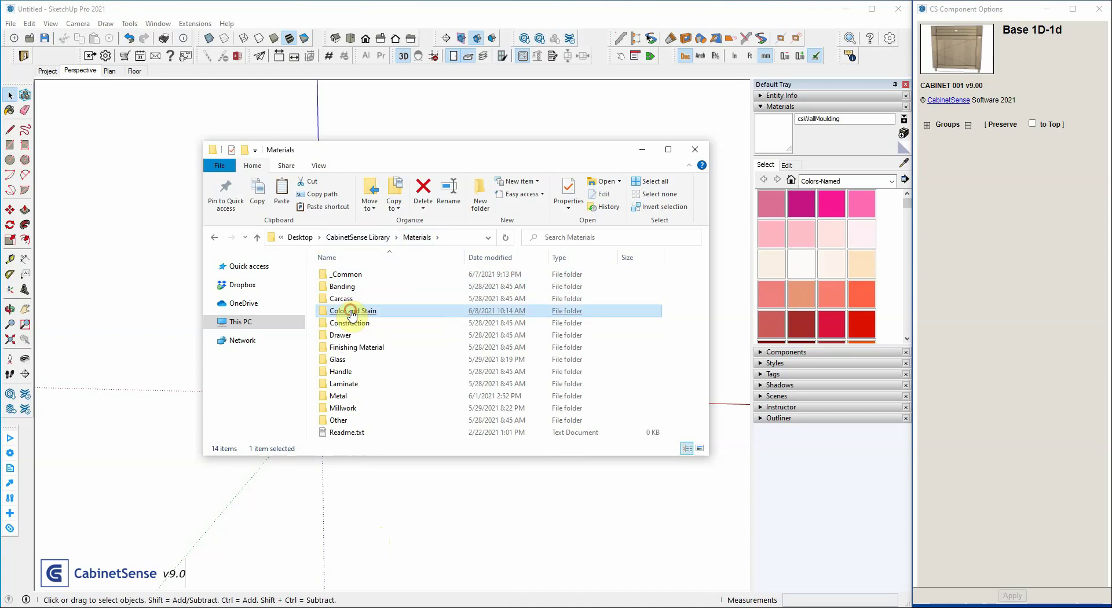
double_click(352, 313)
click(325, 278)
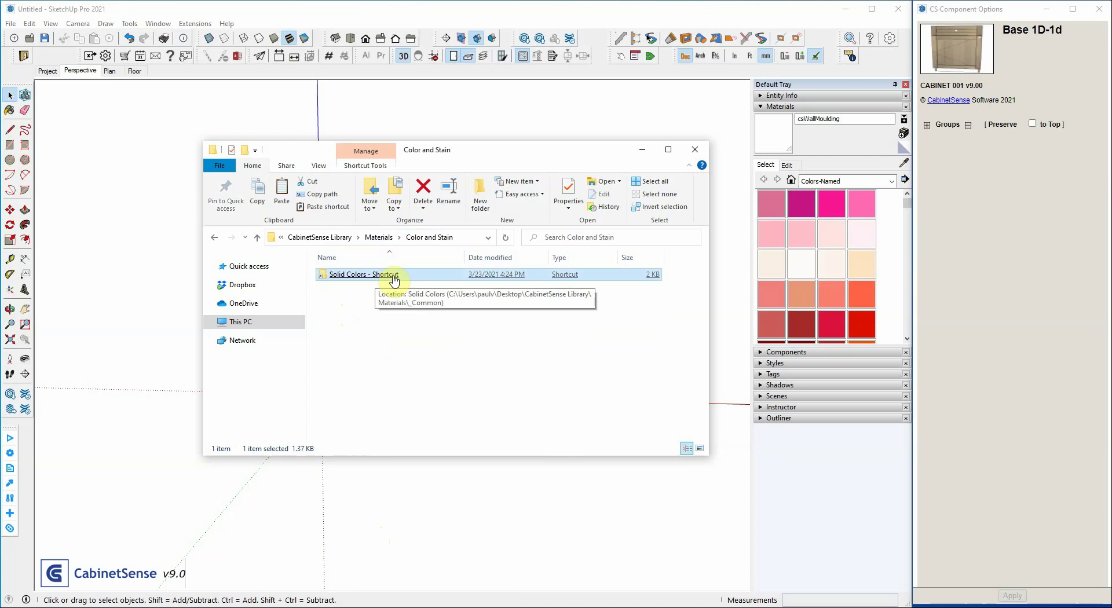
right_click(378, 318)
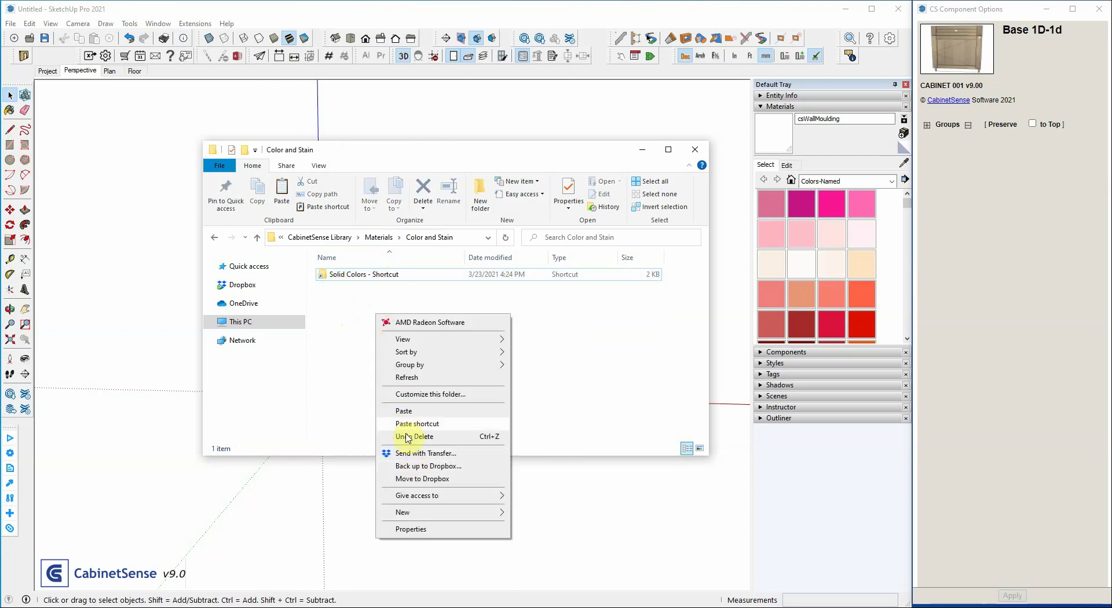
click(408, 429)
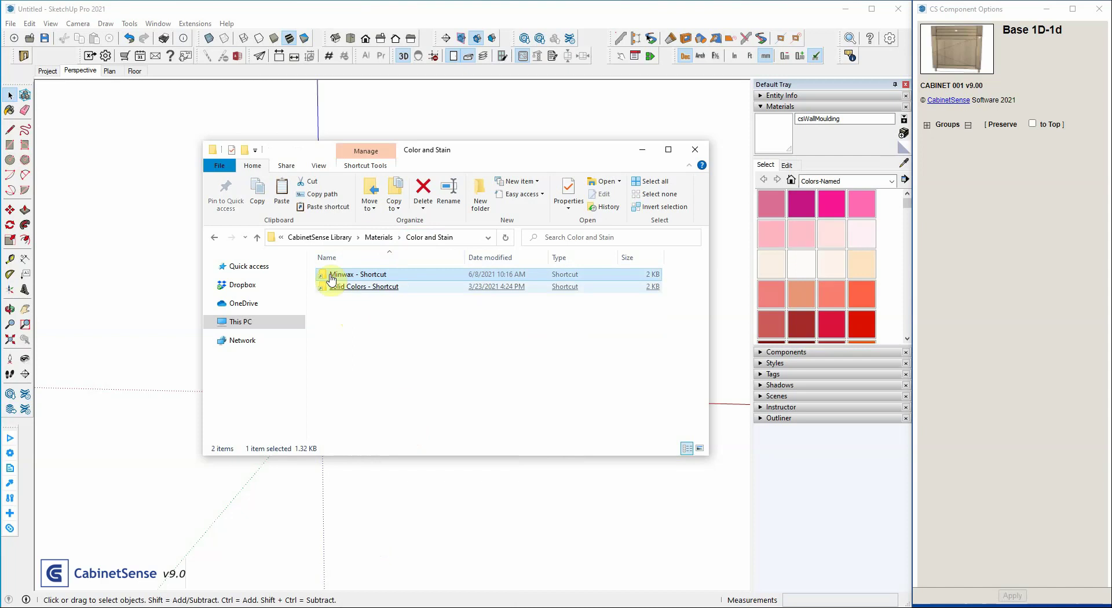
click(379, 237)
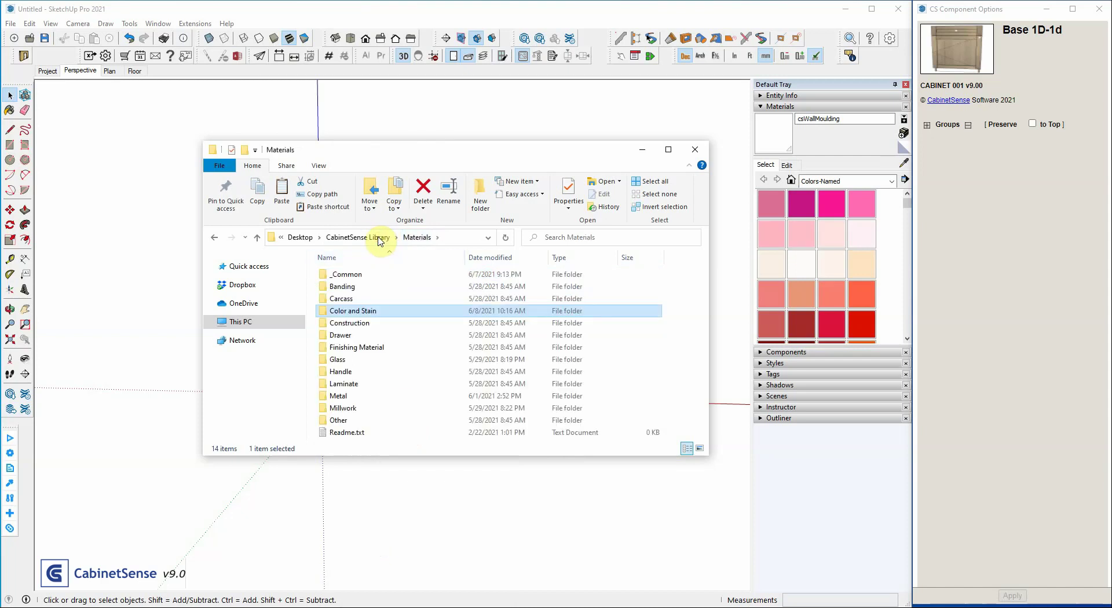
- Switch to SketchUp's Project scene, select the material palette and look through the Color or Stain options of Finishing Material 1
click(48, 71)
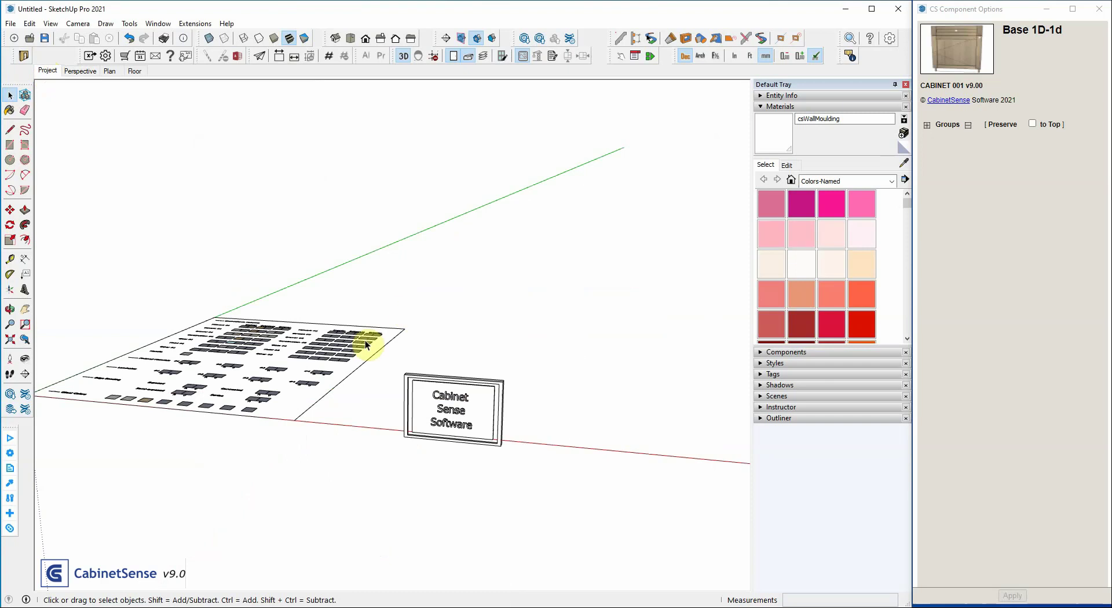
click(345, 339)
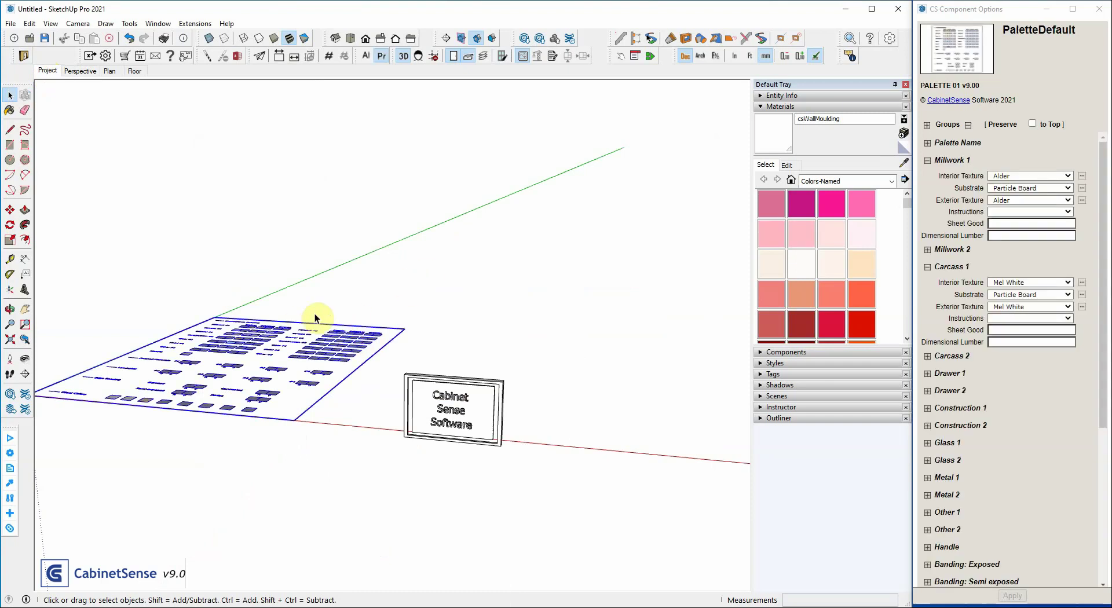
scroll(1003, 334, down, 5)
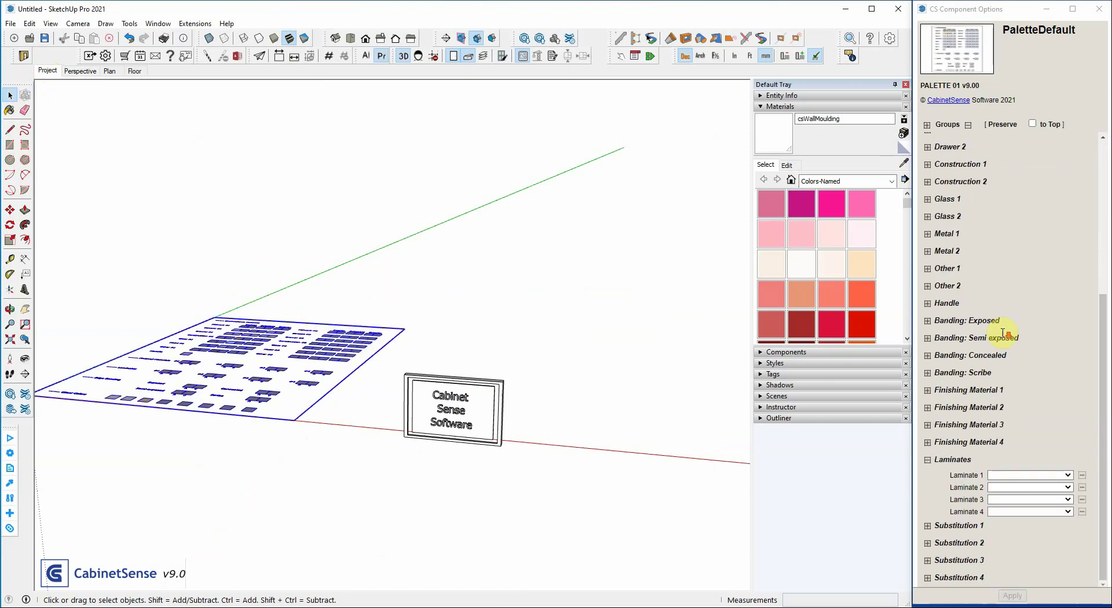
click(950, 390)
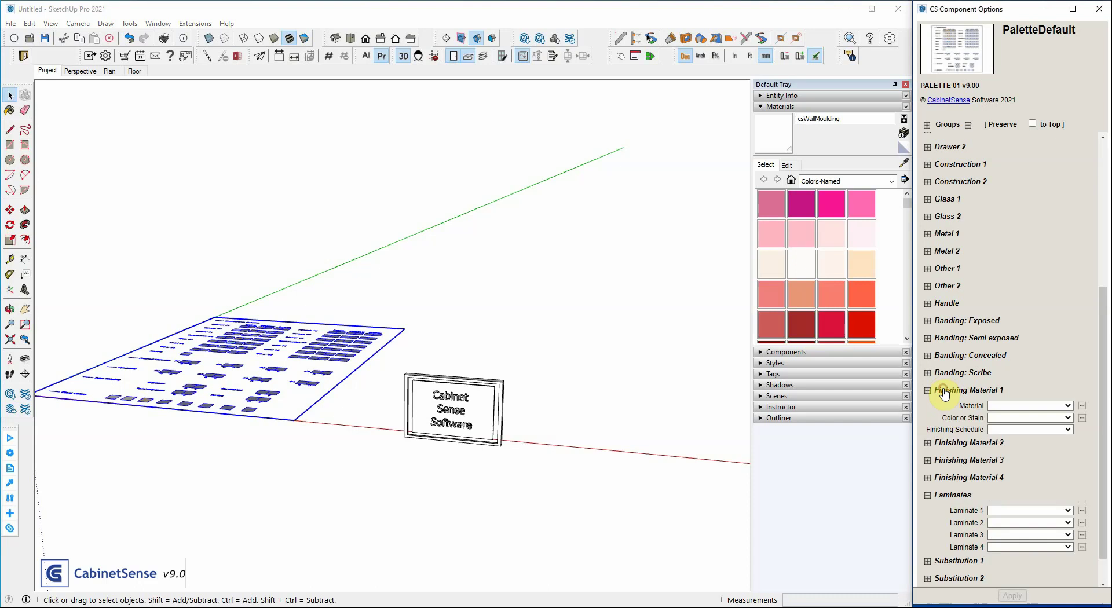
click(1013, 418)
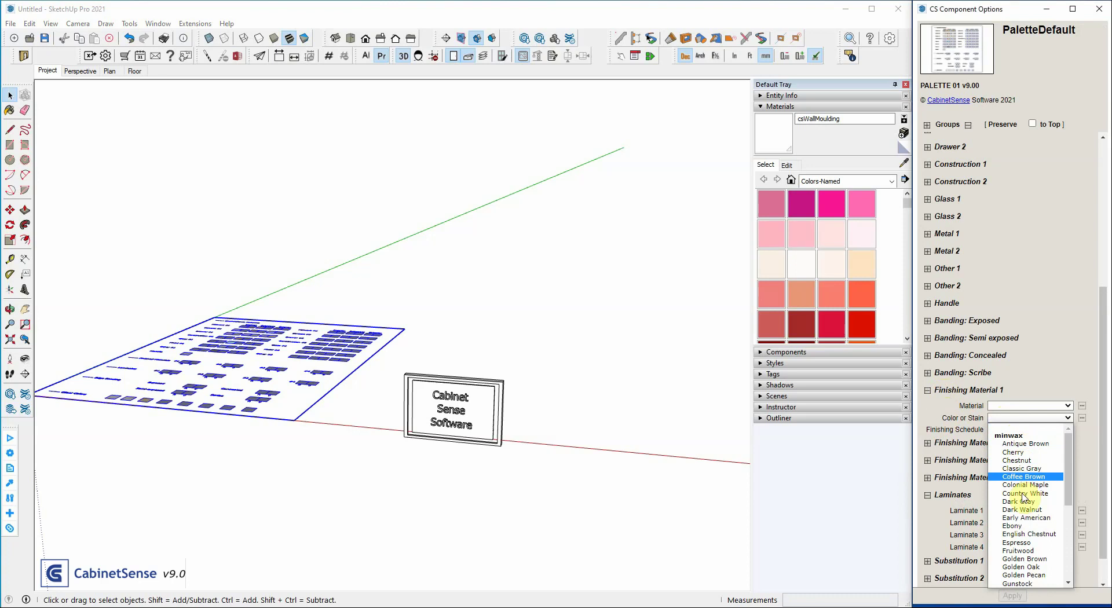
scroll(1023, 498, down, 6)
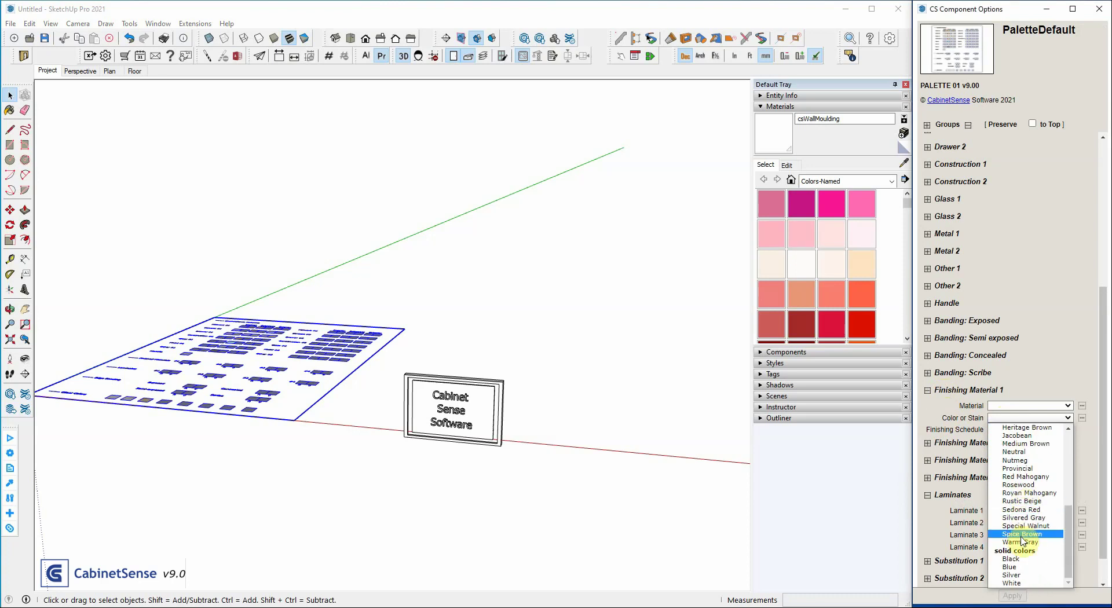
scroll(1023, 542, up, 6)
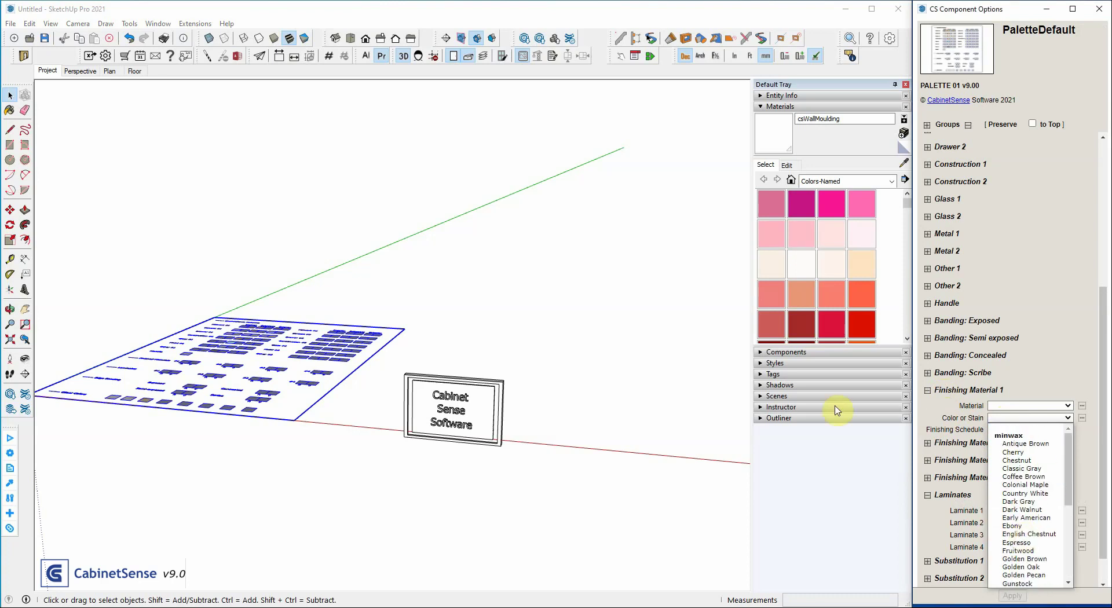